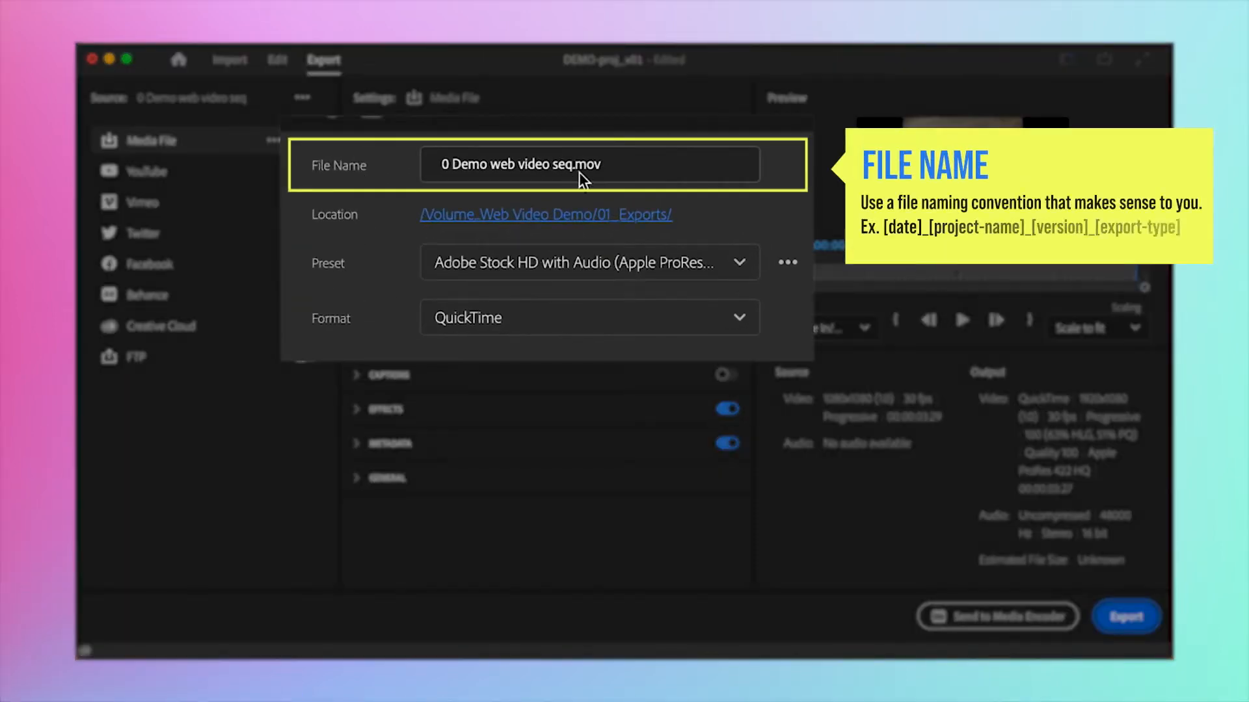
# Rename the export file 0822_demo-vid_final_HQweb, keeping the file extension
pyautogui.click(567, 166)
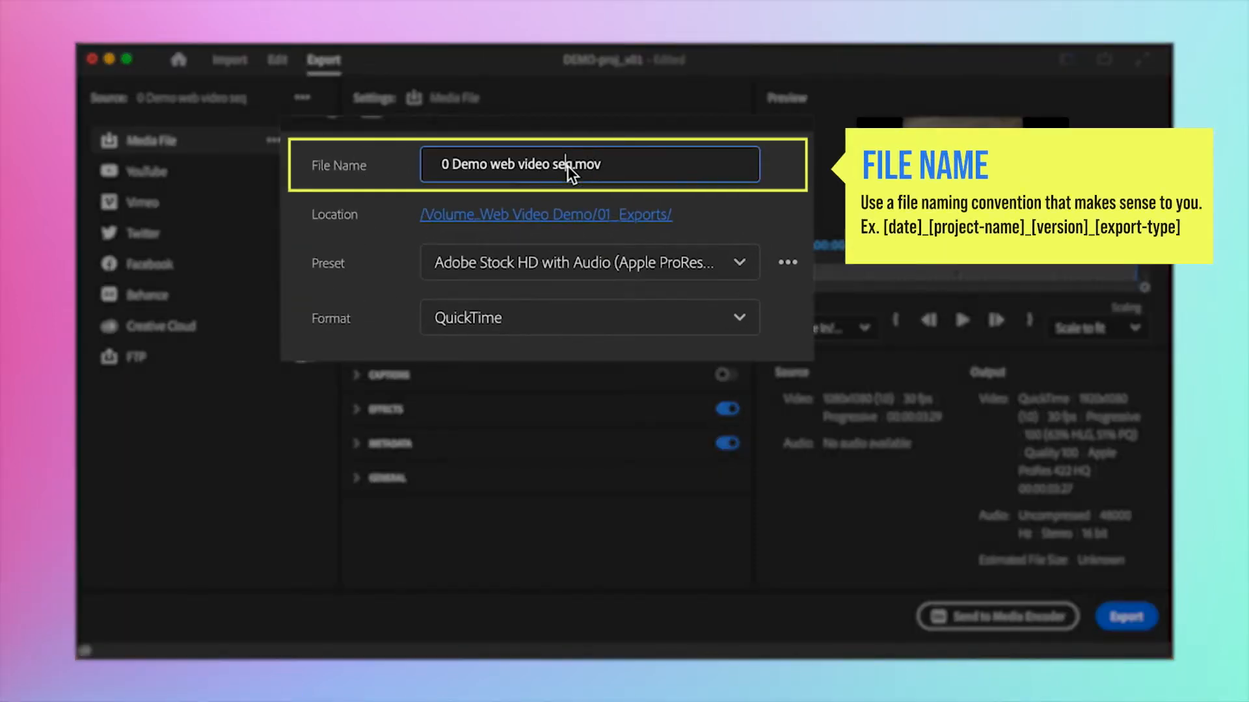
pyautogui.moveTo(571, 165); pyautogui.dragTo(410, 160)
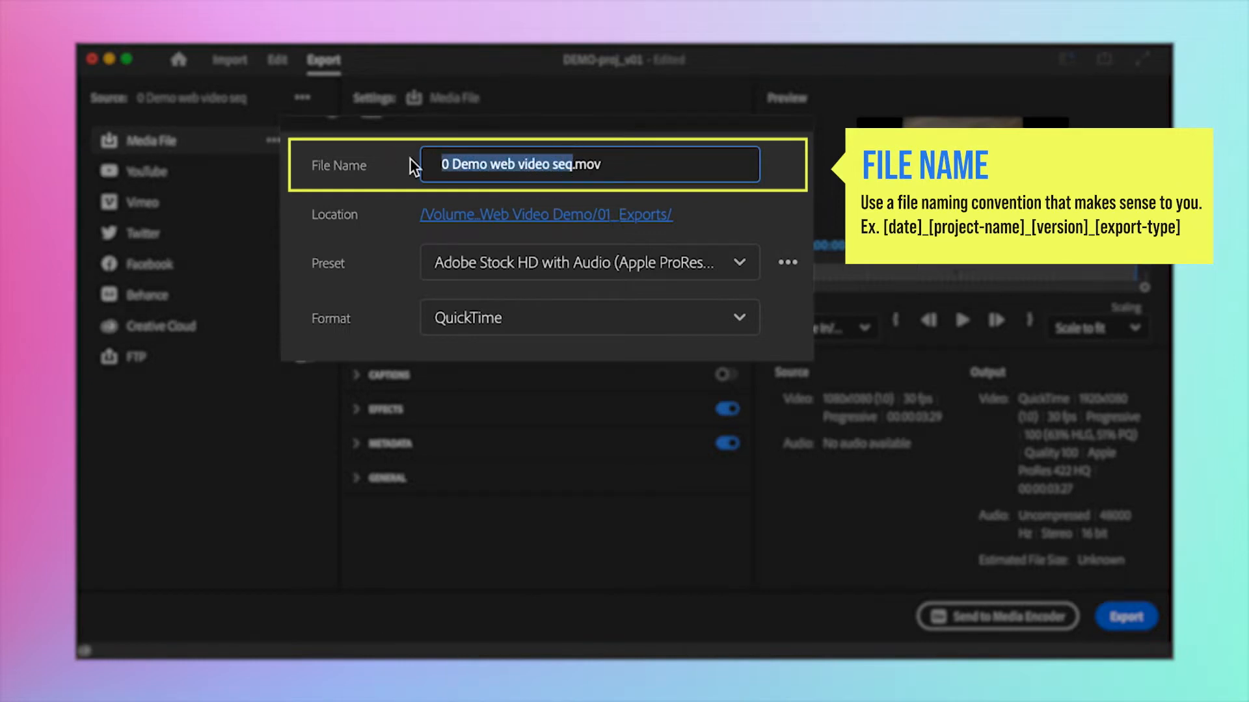
pyautogui.write('08')
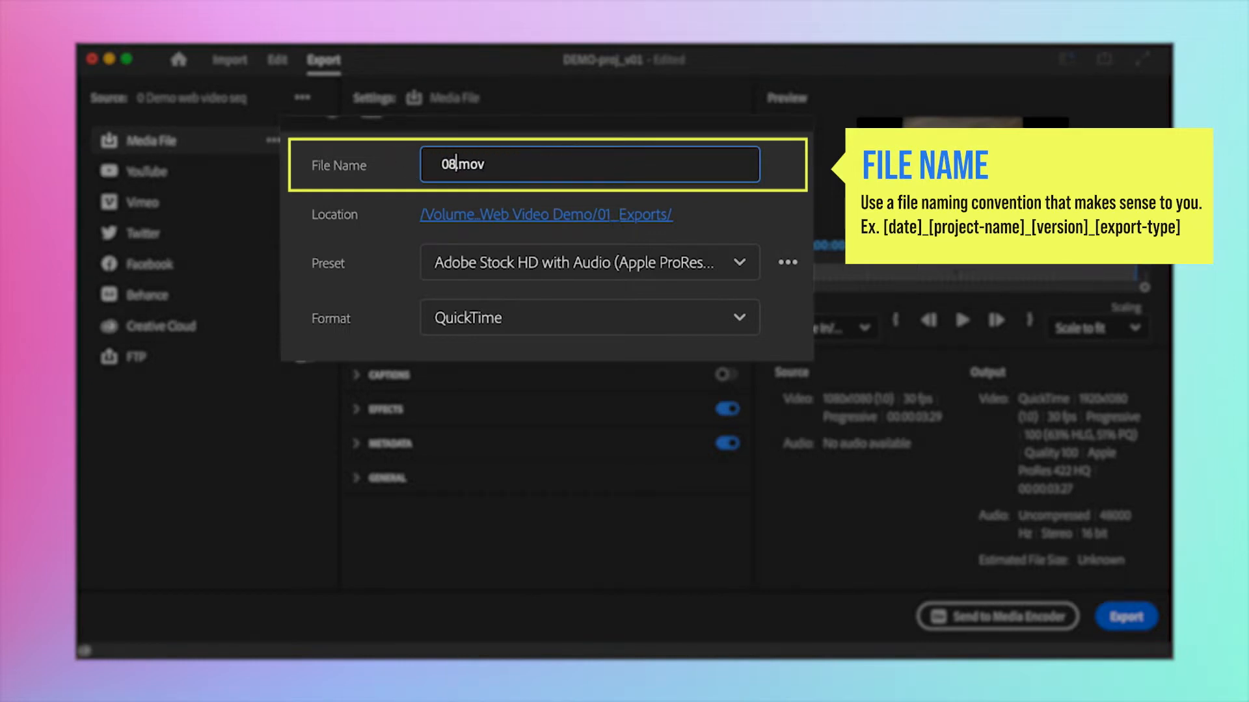
pyautogui.write('22_demo-vid_final_')
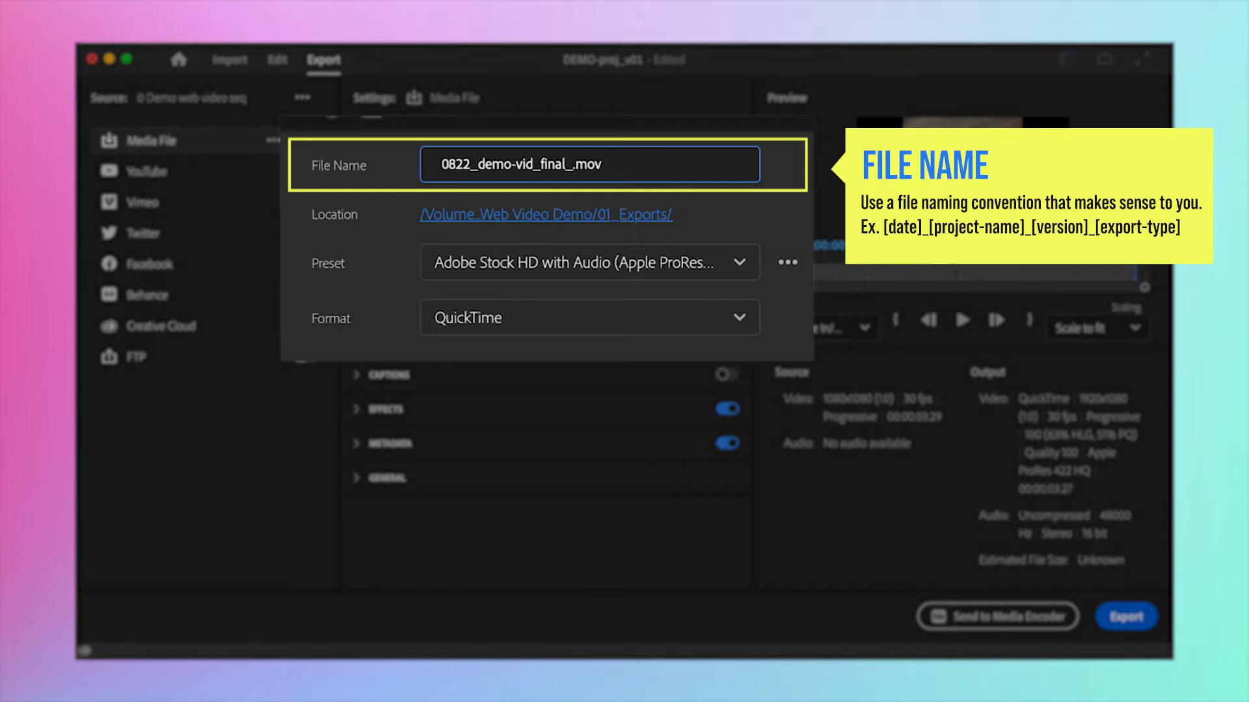
pyautogui.write('HQweb')
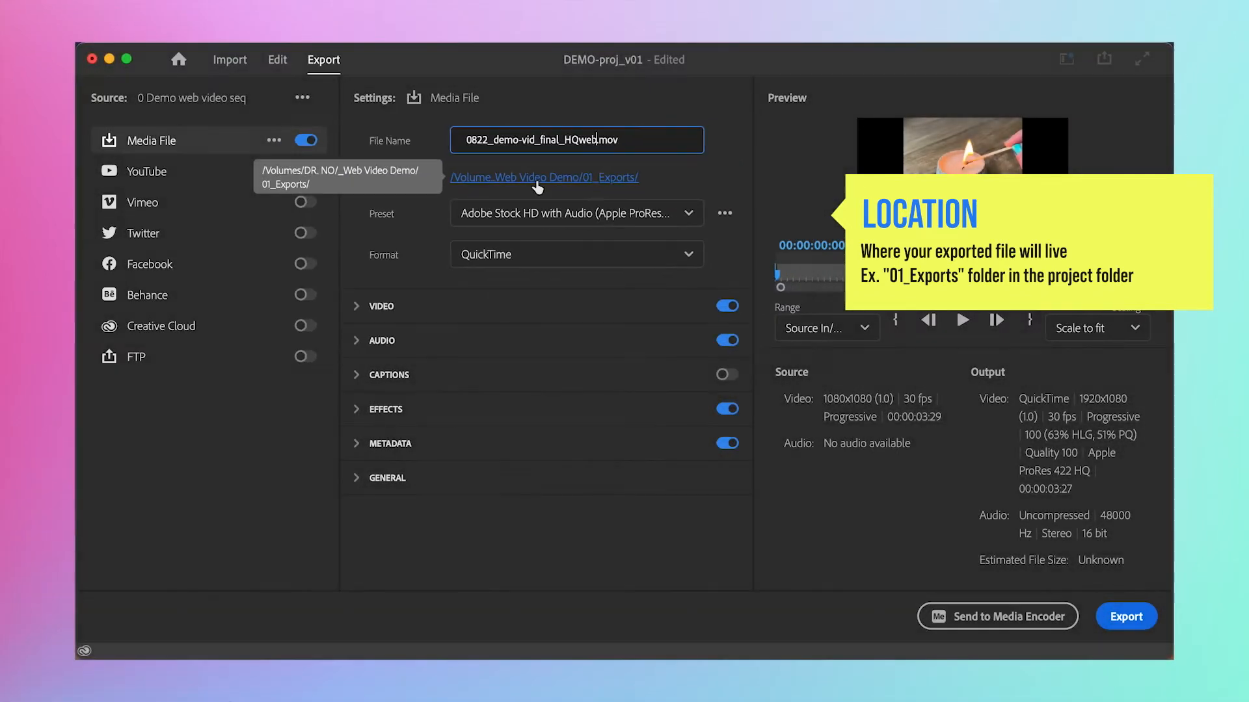
# Set the export location to the 01_Exports folder inside _Web Video Demo on the DR. NO drive
pyautogui.click(538, 188)
pyautogui.scroll(-3, 286, 280)
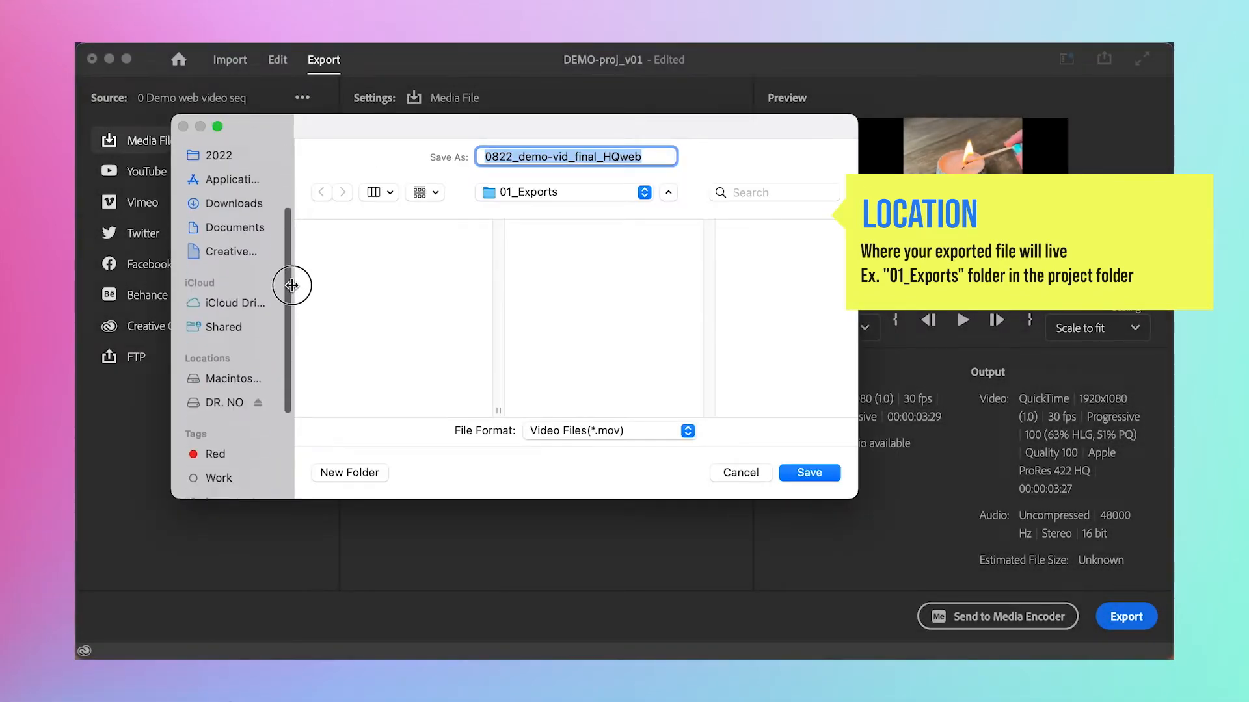
pyautogui.click(222, 393)
pyautogui.click(396, 239)
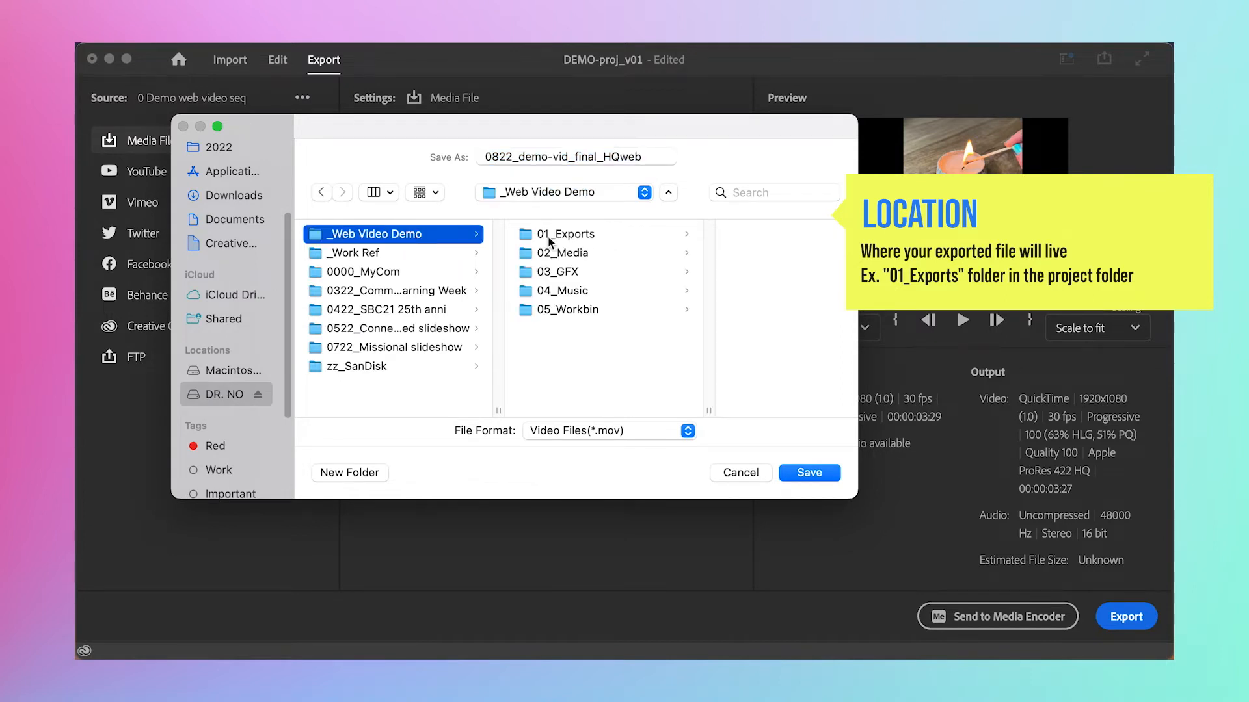
pyautogui.click(578, 240)
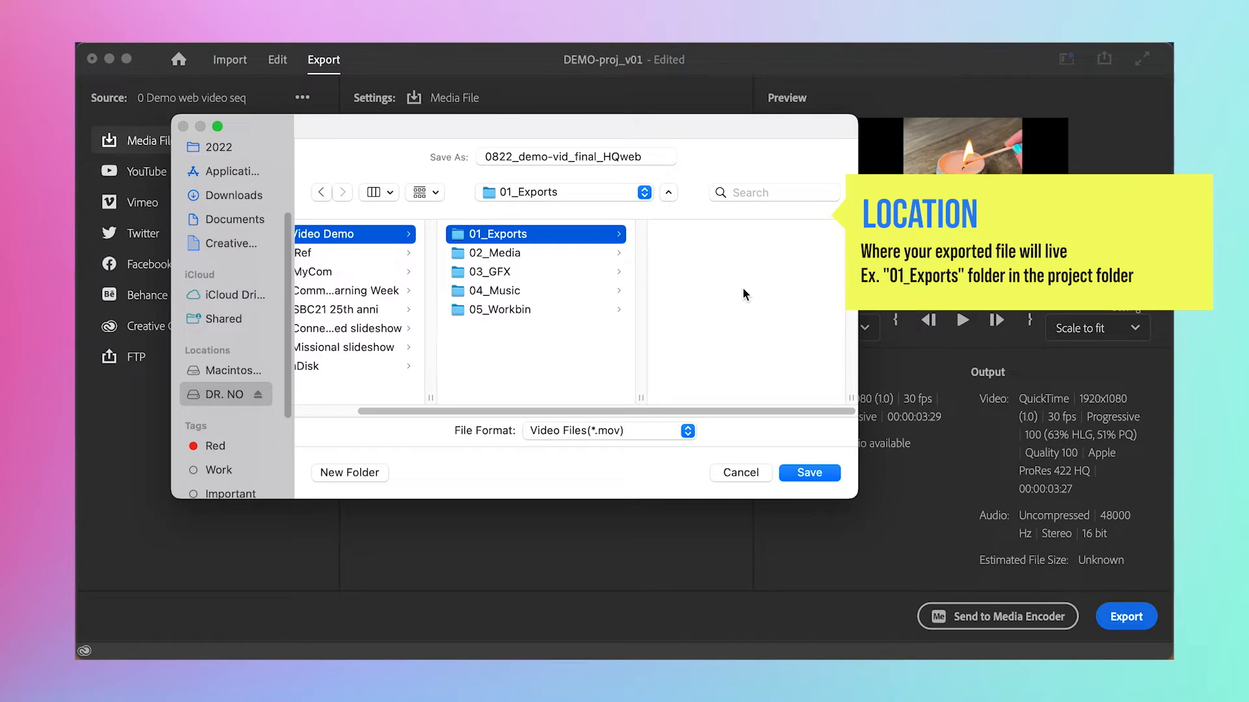
pyautogui.click(825, 475)
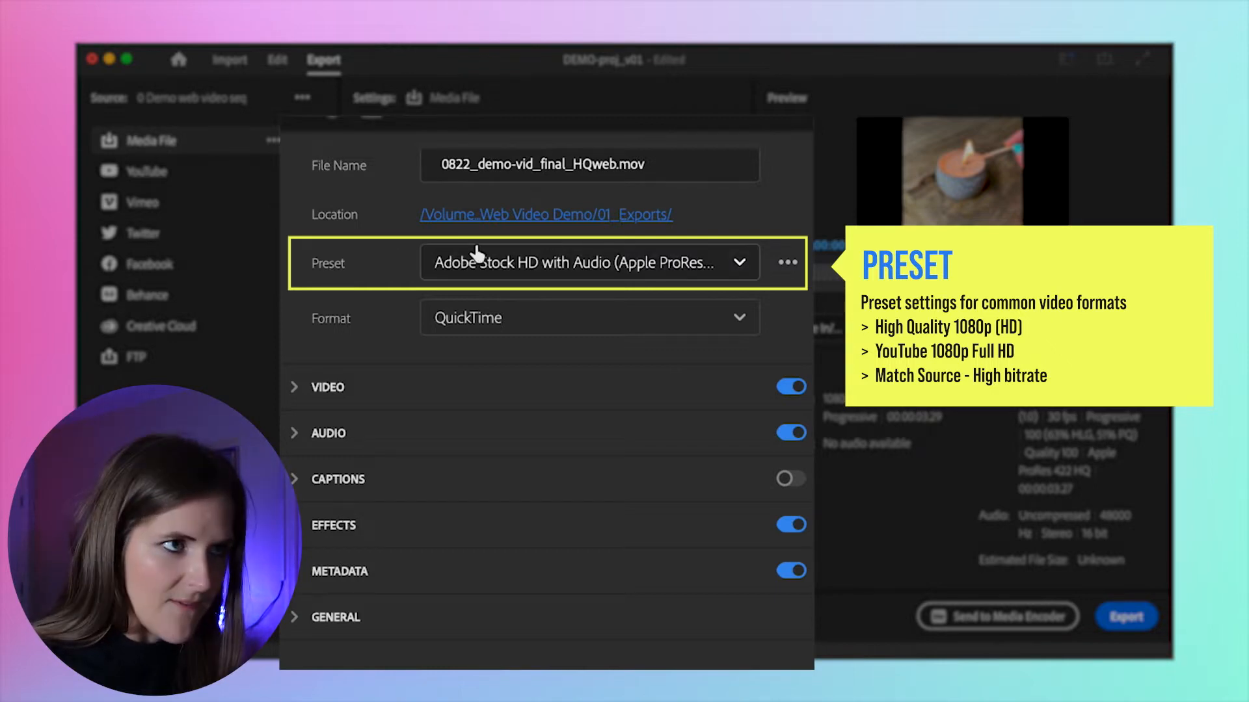
# Apply the High Quality 1080p HD preset to the export
pyautogui.click(742, 268)
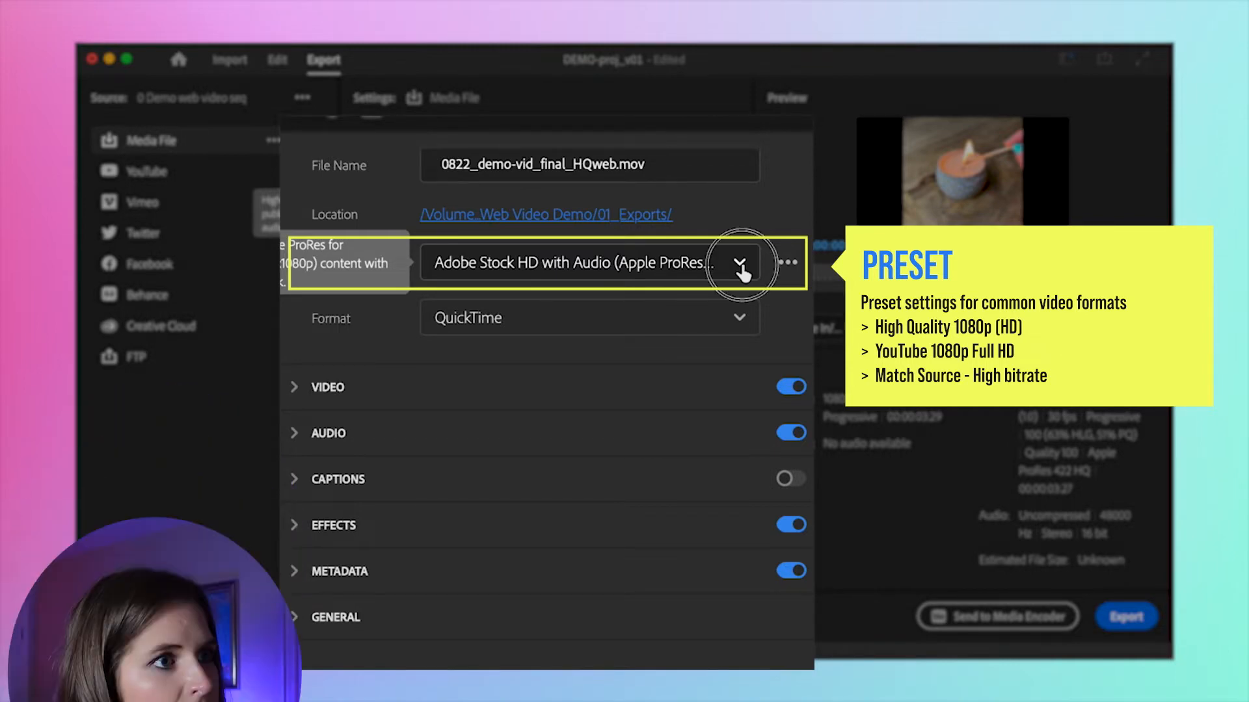
pyautogui.scroll(-10, 704, 450)
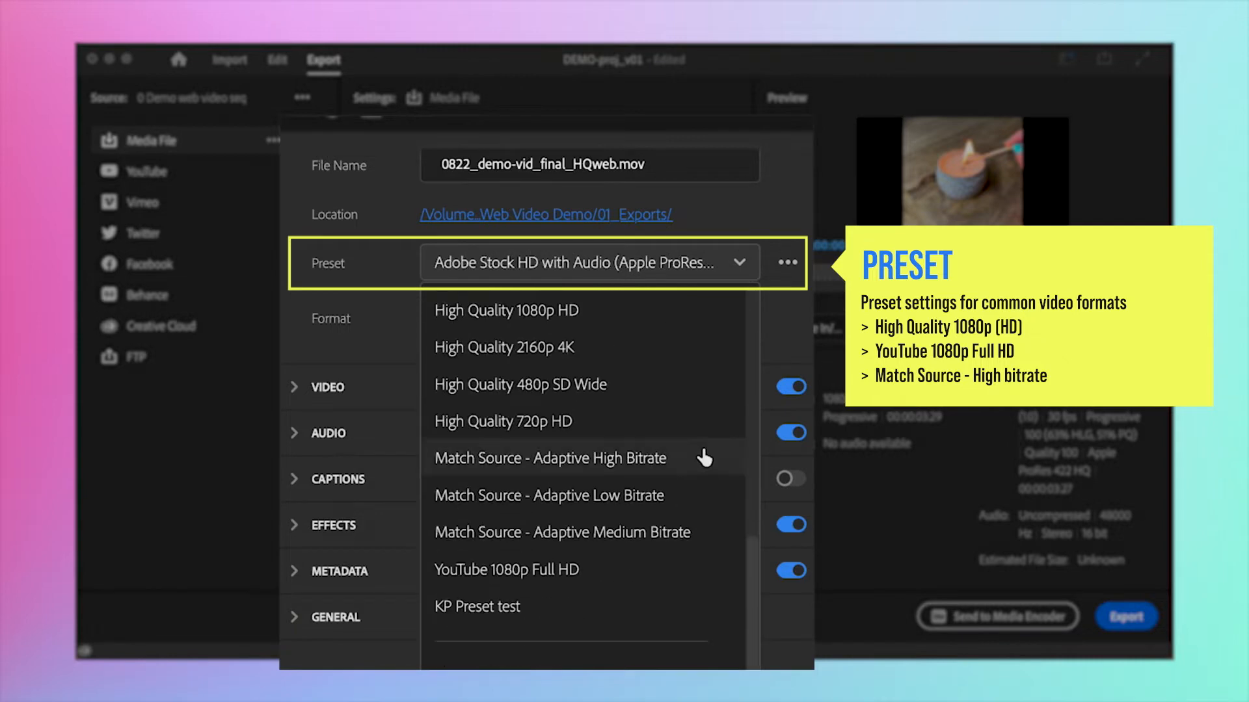
pyautogui.scroll(5, 702, 451)
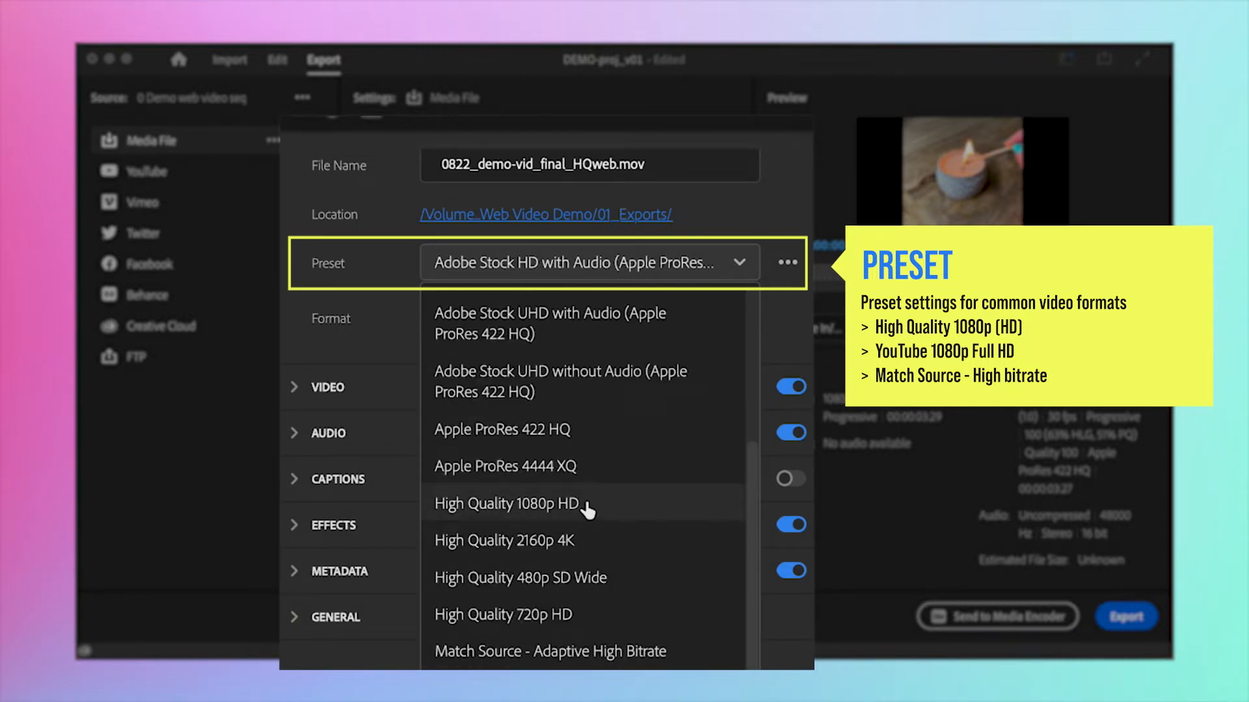
pyautogui.click(572, 506)
pyautogui.click(733, 264)
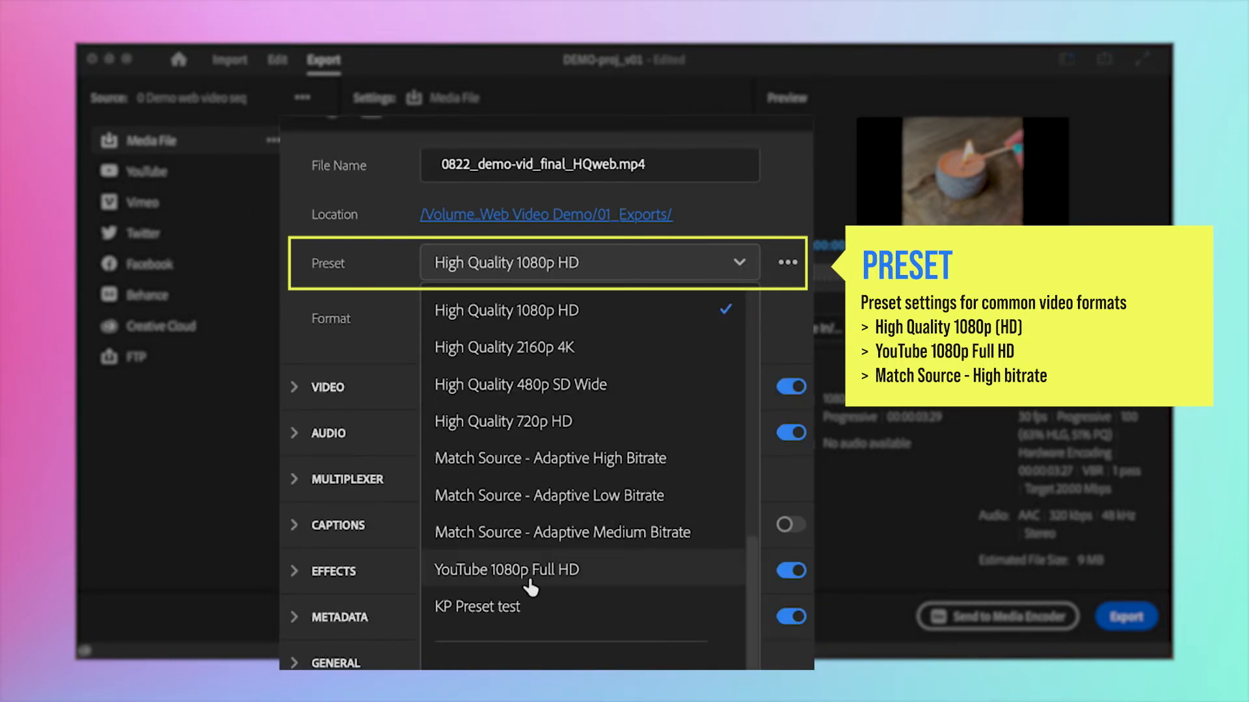
pyautogui.click(794, 216)
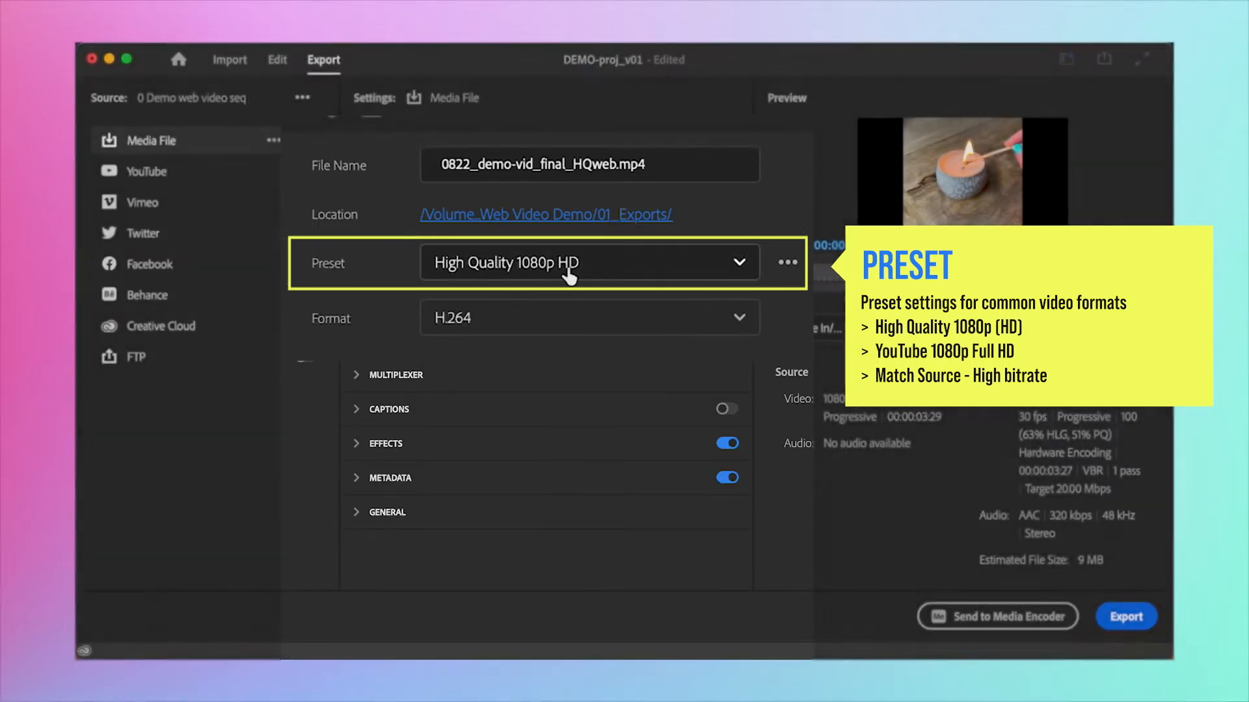
# Browse the full list of export presets in the Preset Manager and close it without choosing one
pyautogui.click(786, 265)
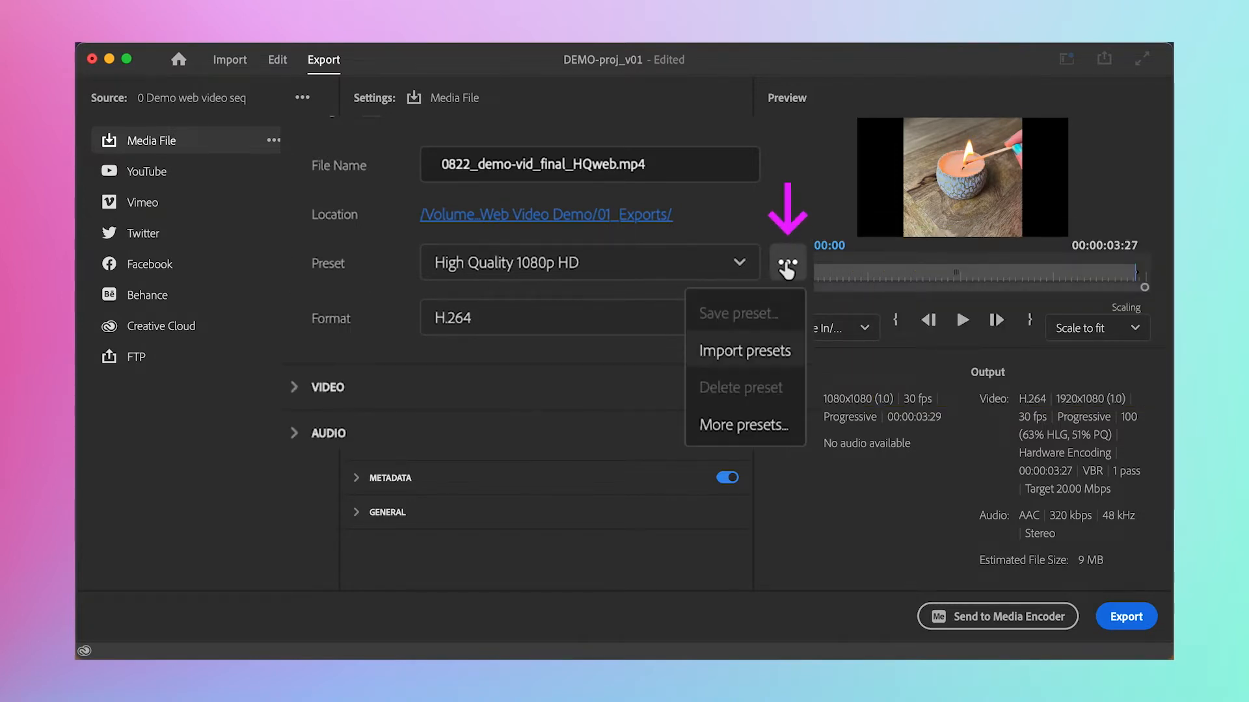
pyautogui.click(766, 425)
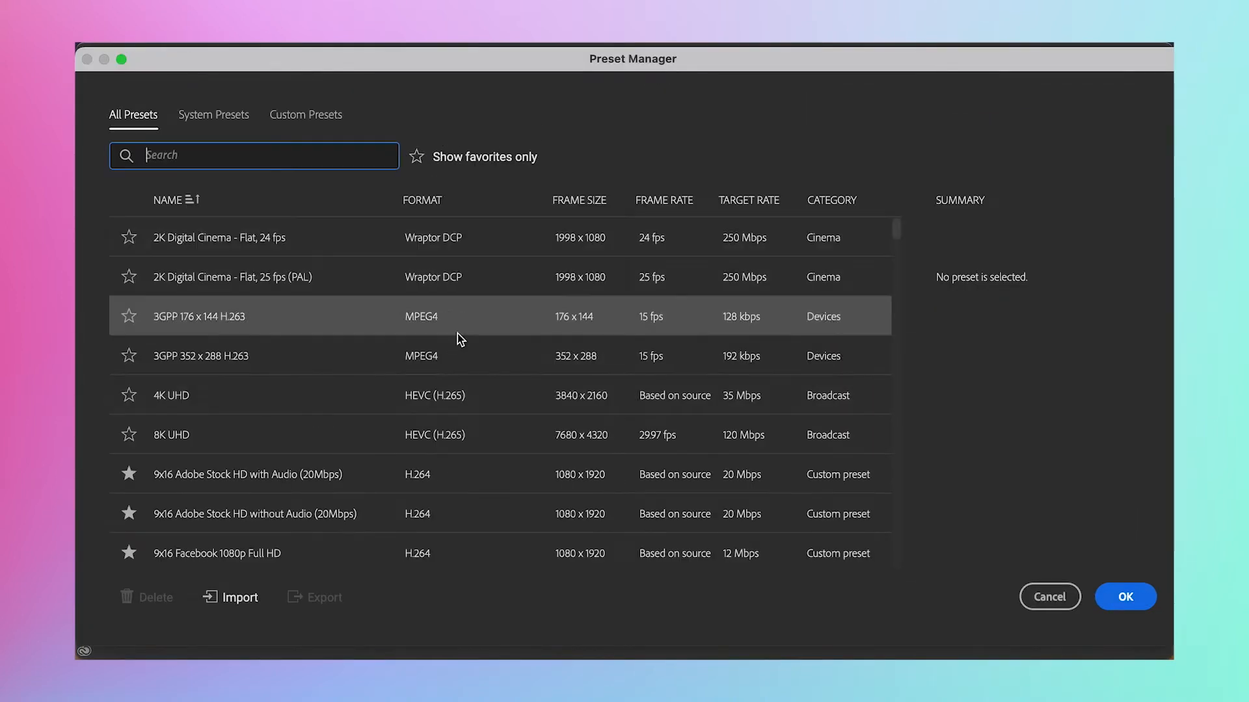
pyautogui.scroll(-10, 423, 352)
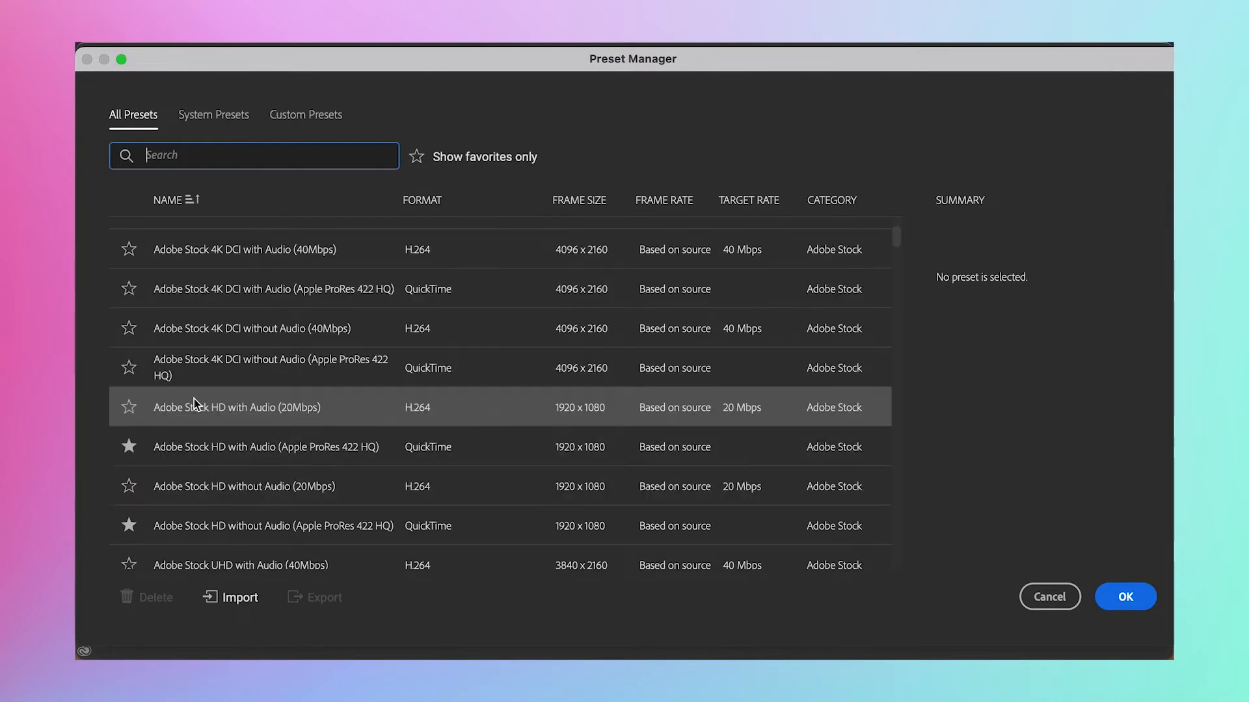
pyautogui.click(1050, 596)
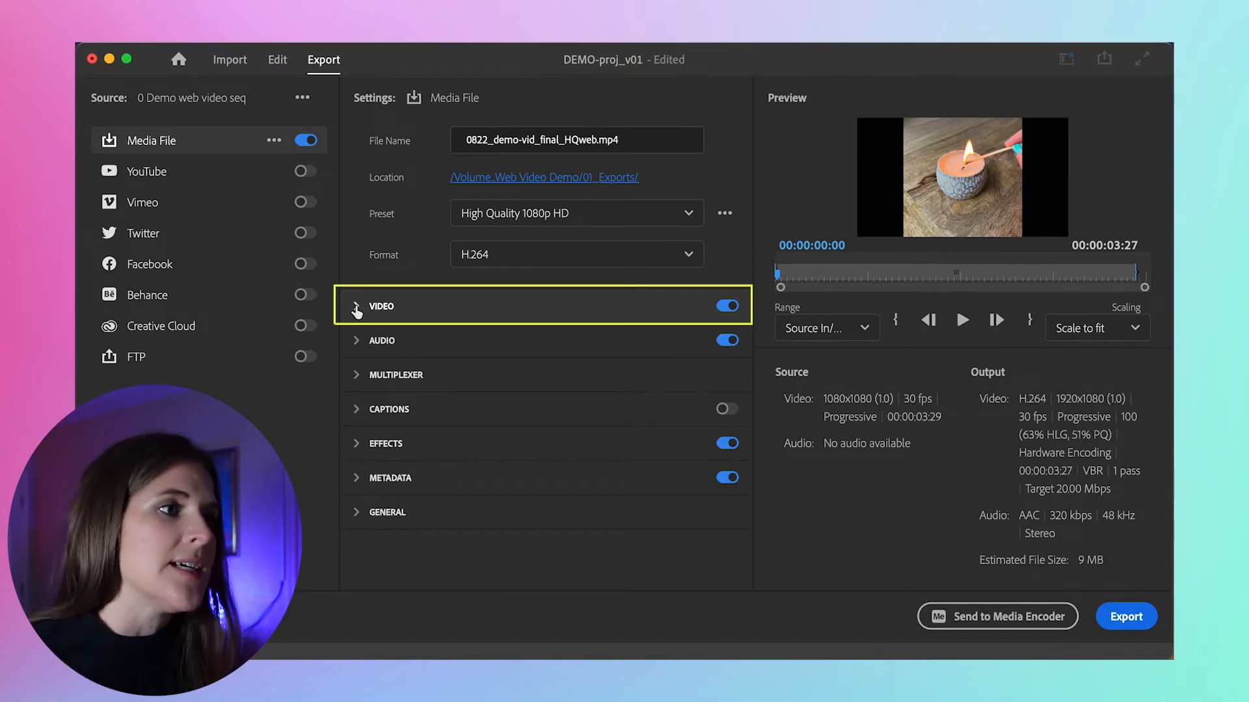
# Expand the video settings and match them to the source sequence
pyautogui.click(357, 307)
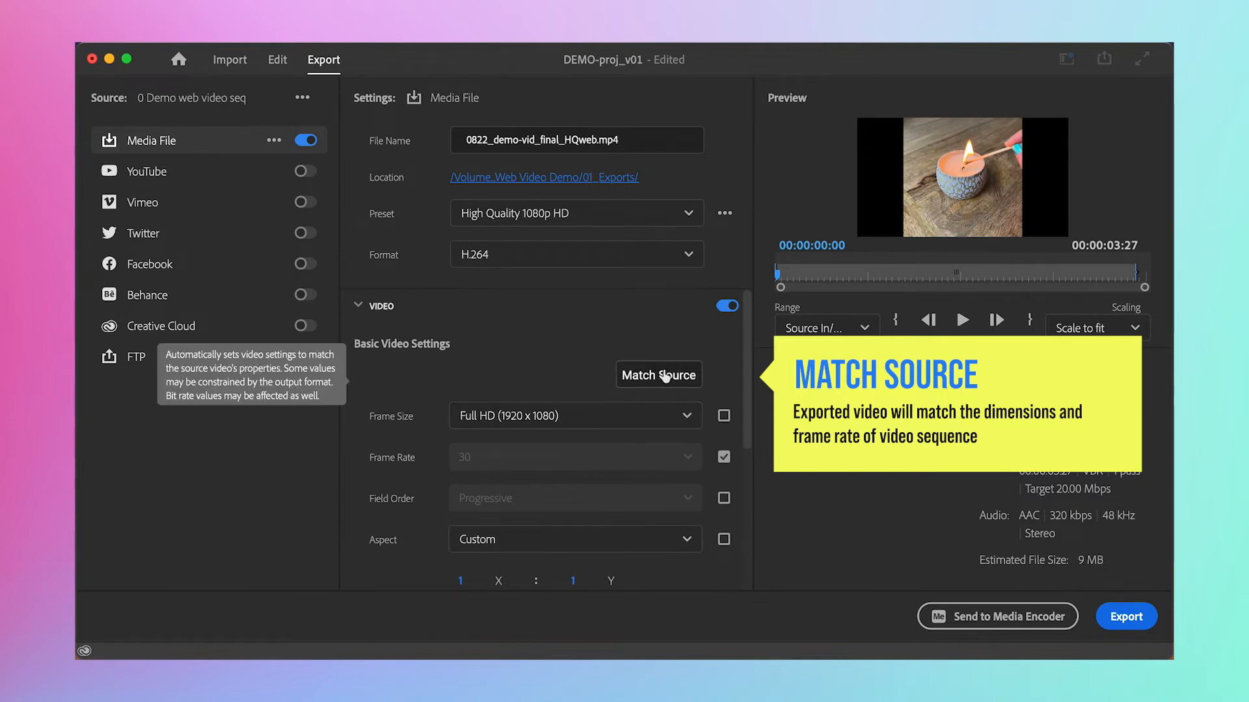
pyautogui.click(686, 379)
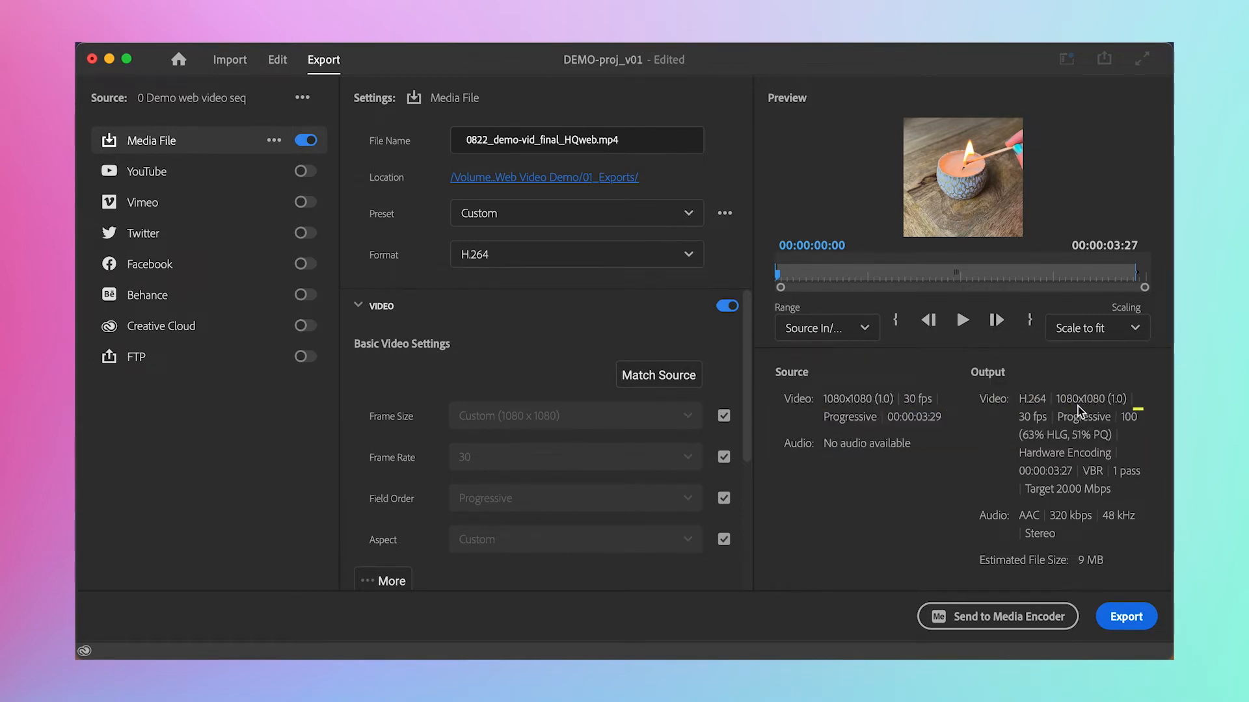
# Show the additional video options and enable Render at Maximum Depth and Use Maximum Render Quality
pyautogui.scroll(-5, 487, 424)
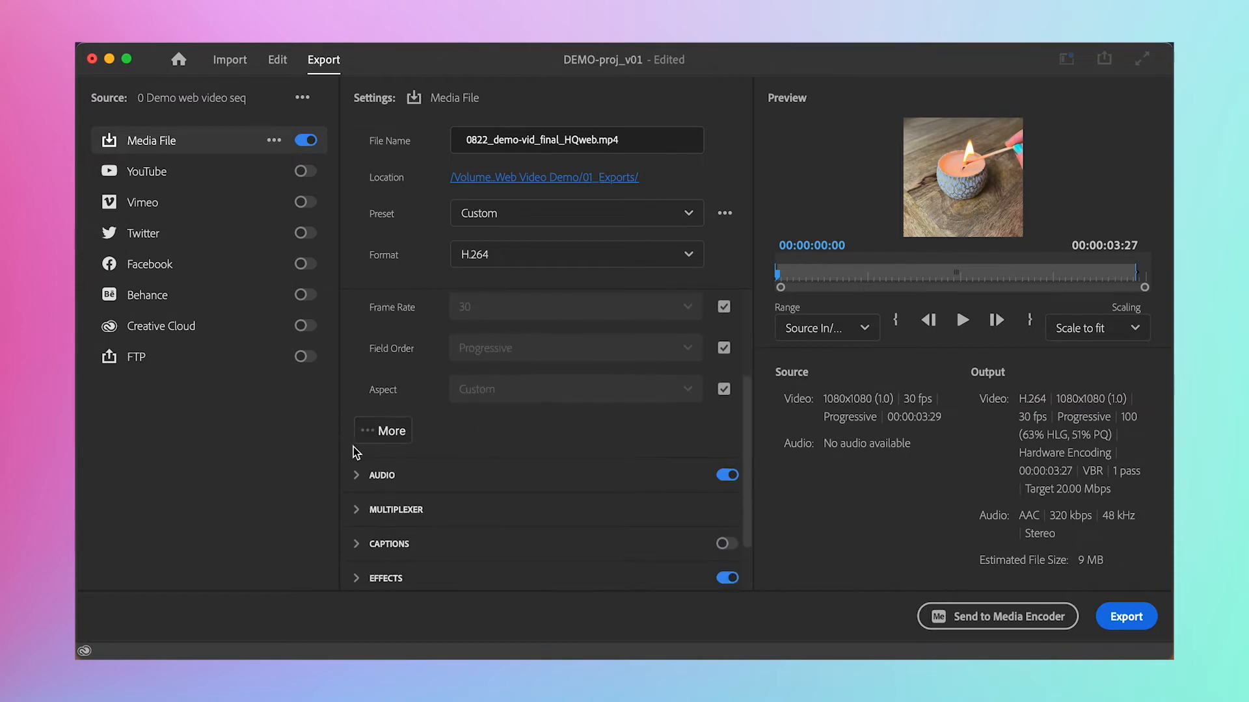
pyautogui.click(400, 437)
pyautogui.scroll(-3, 646, 414)
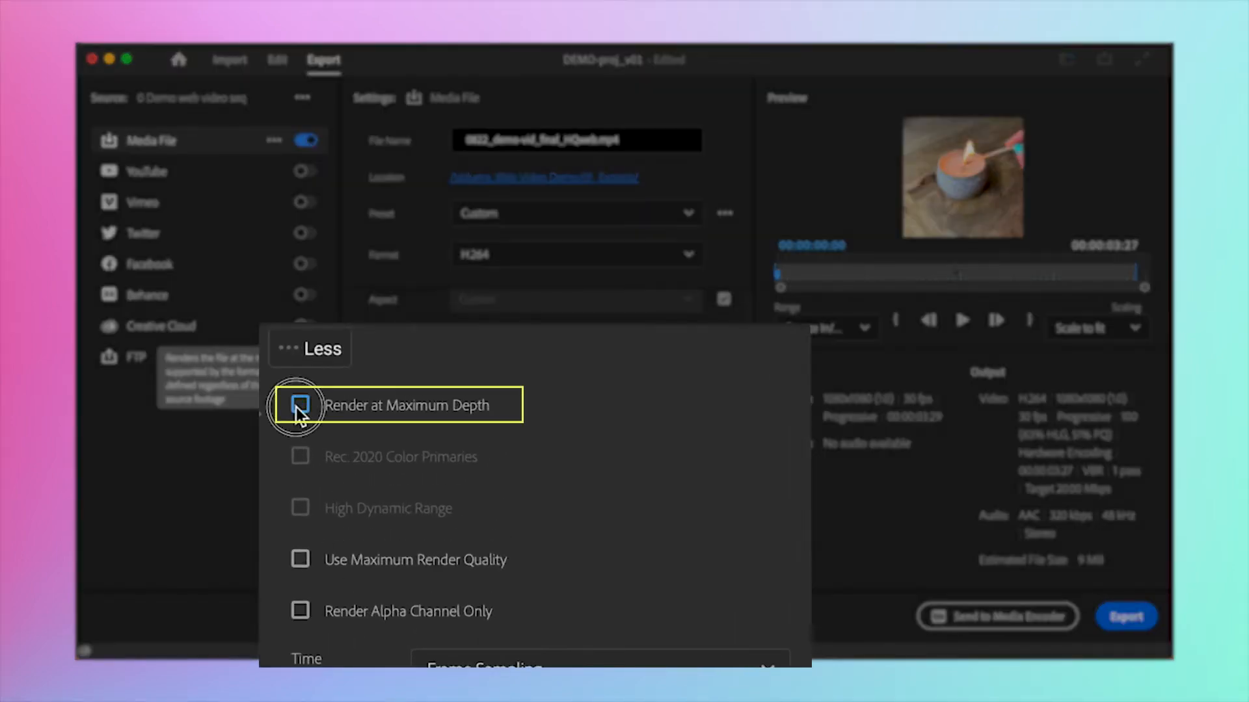
pyautogui.click(299, 405)
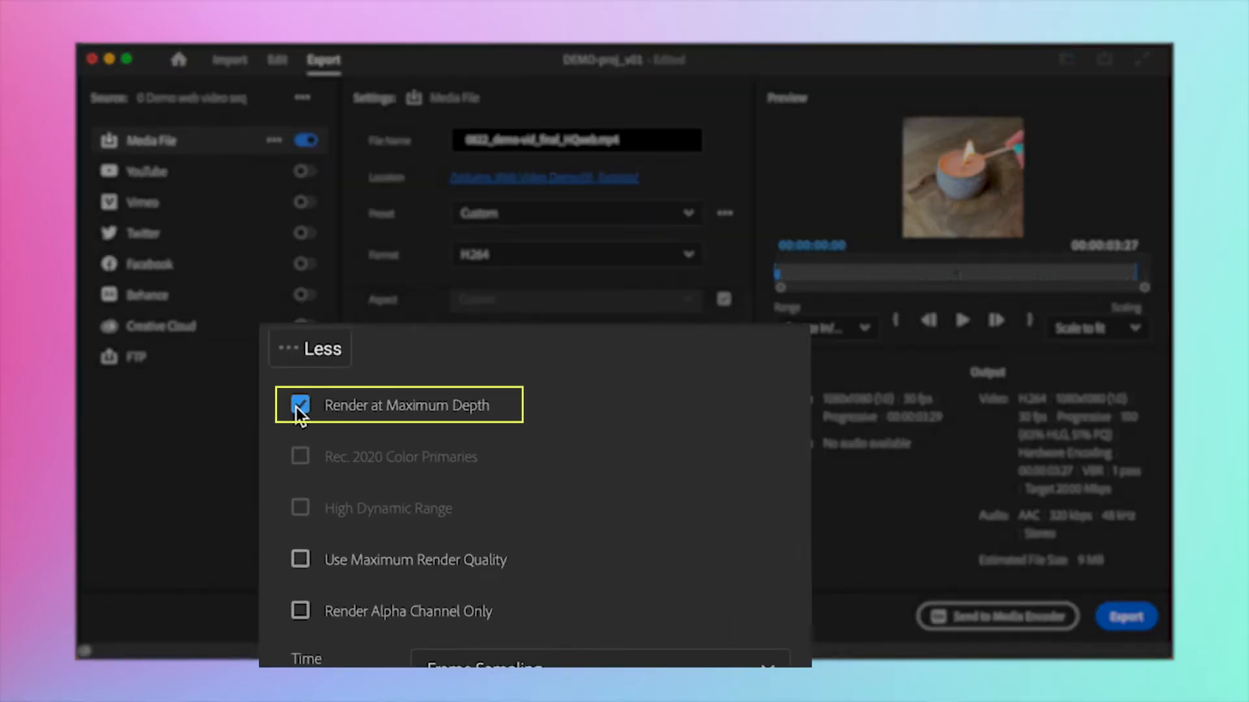
pyautogui.click(298, 561)
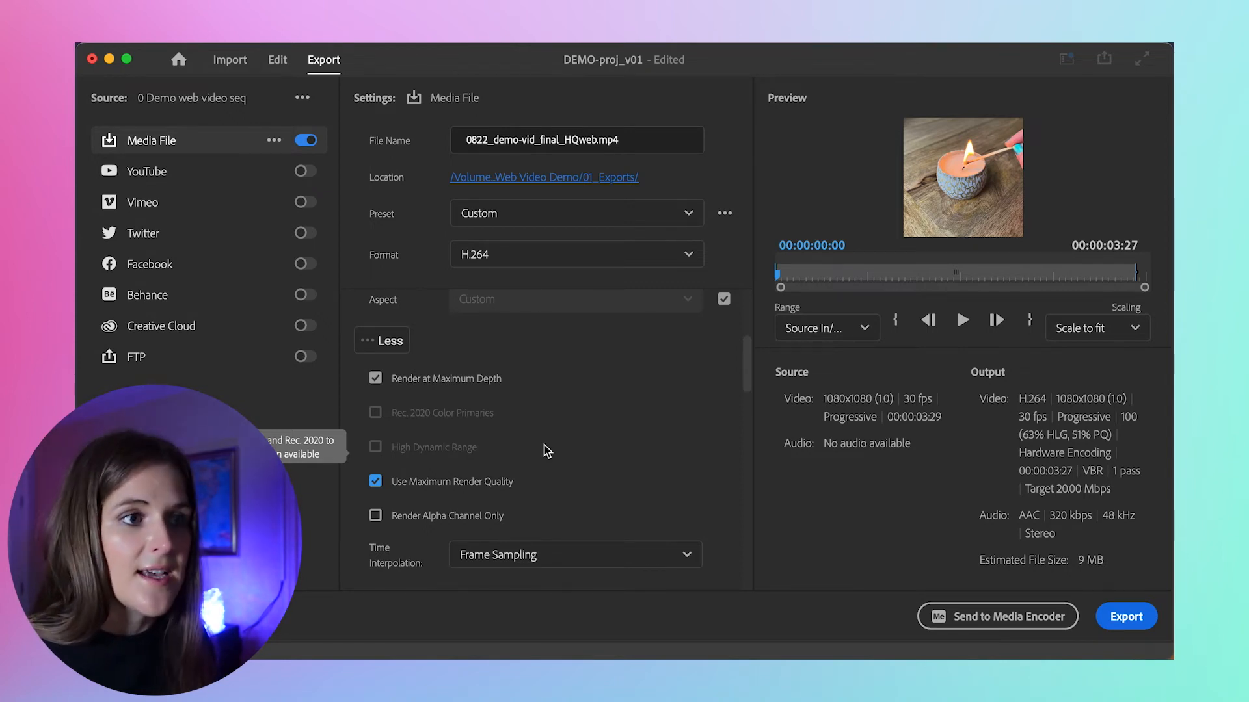
# Set the video's bitrate encoding to VBR, 1 pass
pyautogui.scroll(-6, 595, 422)
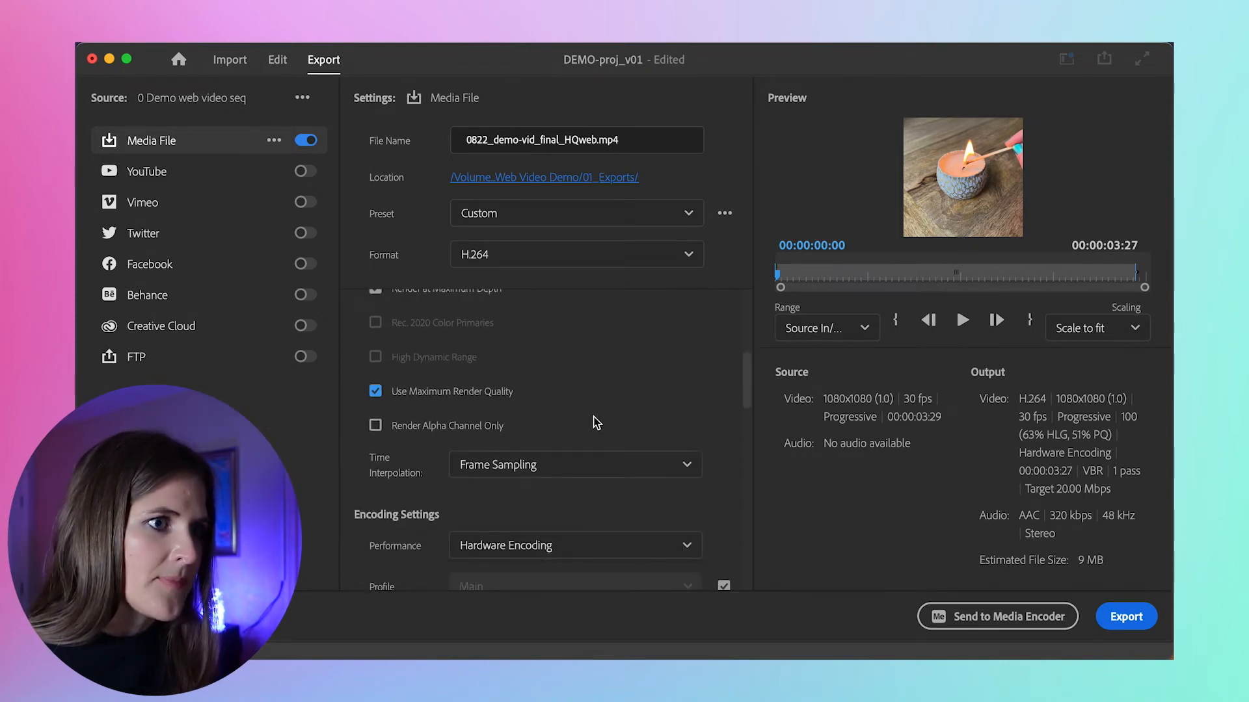
pyautogui.scroll(-10, 596, 421)
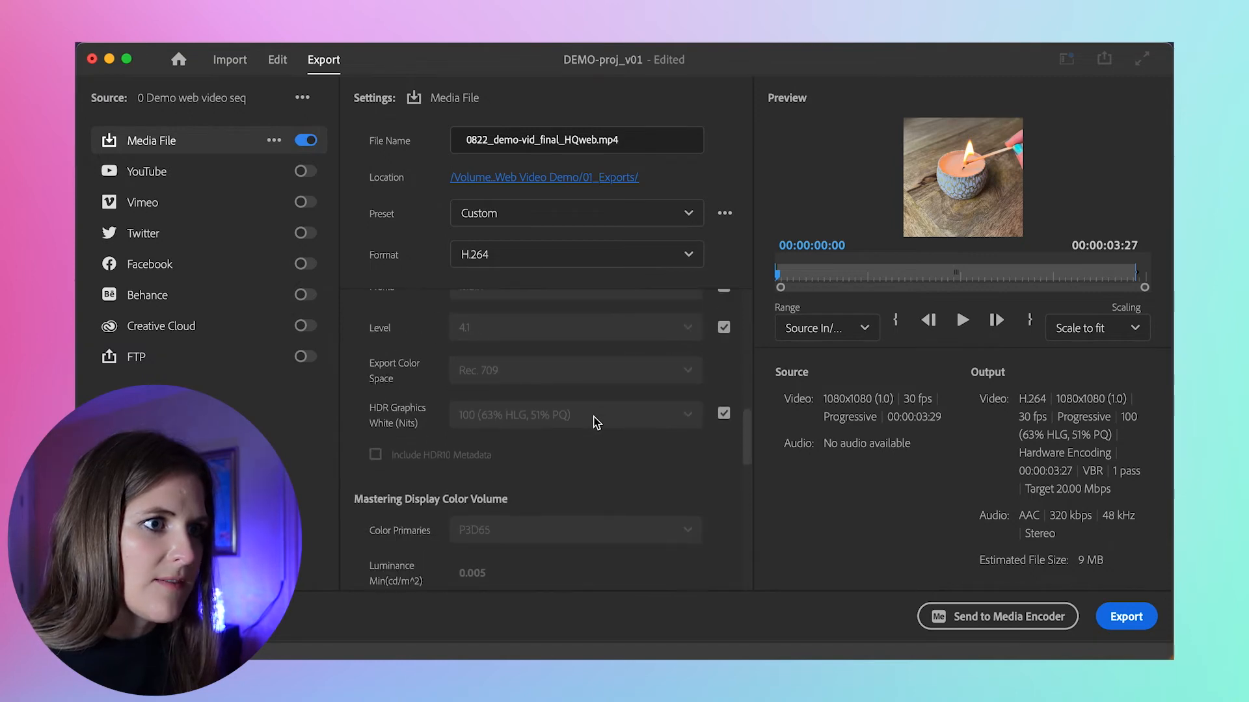
pyautogui.scroll(-4, 595, 420)
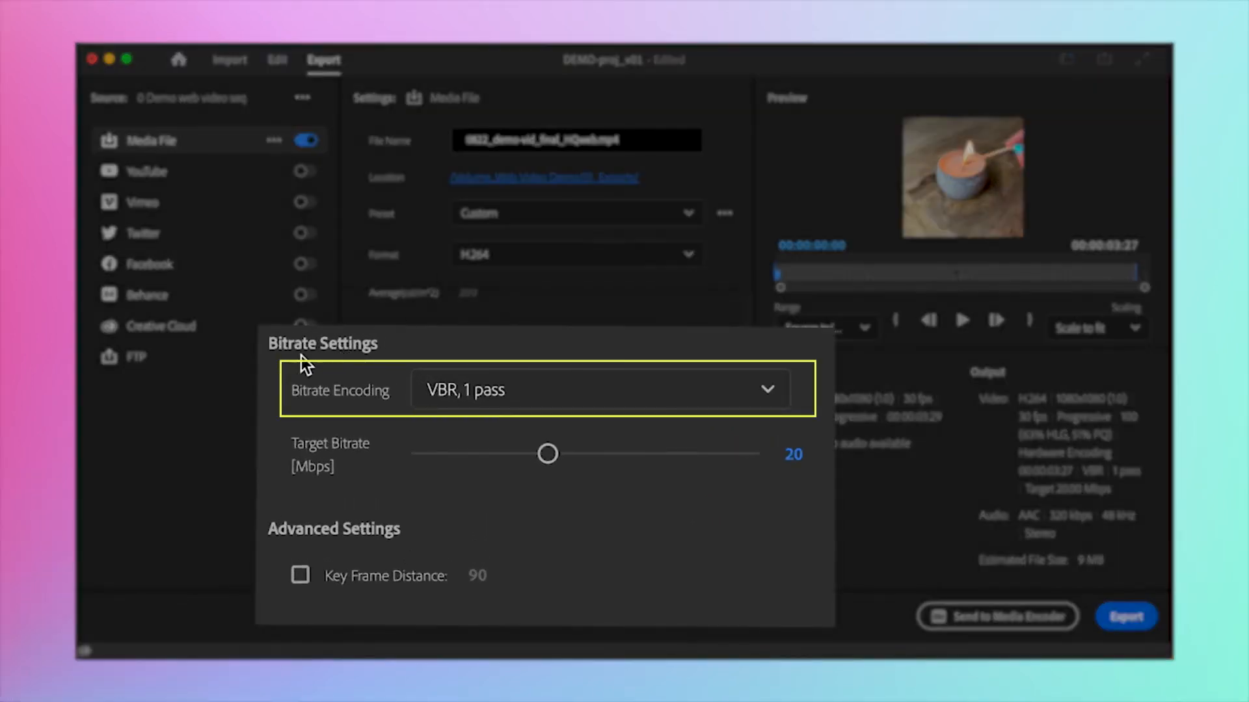
pyautogui.moveTo(303, 399)
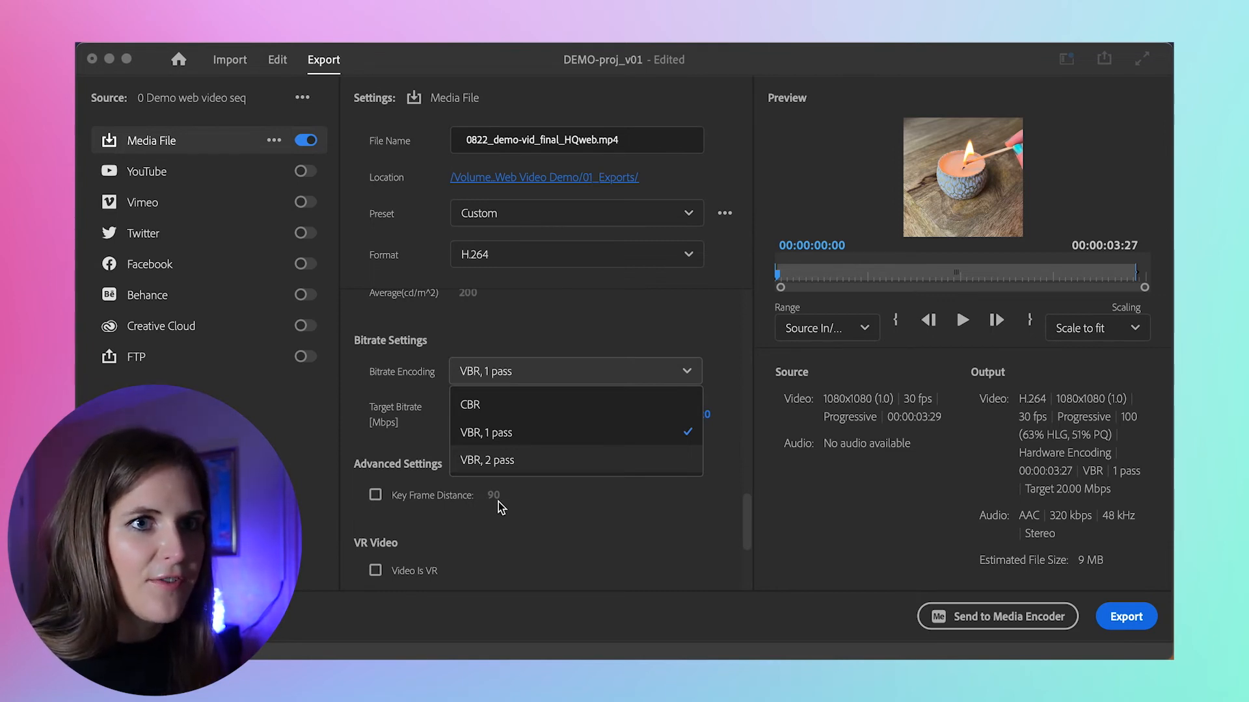
pyautogui.click(510, 432)
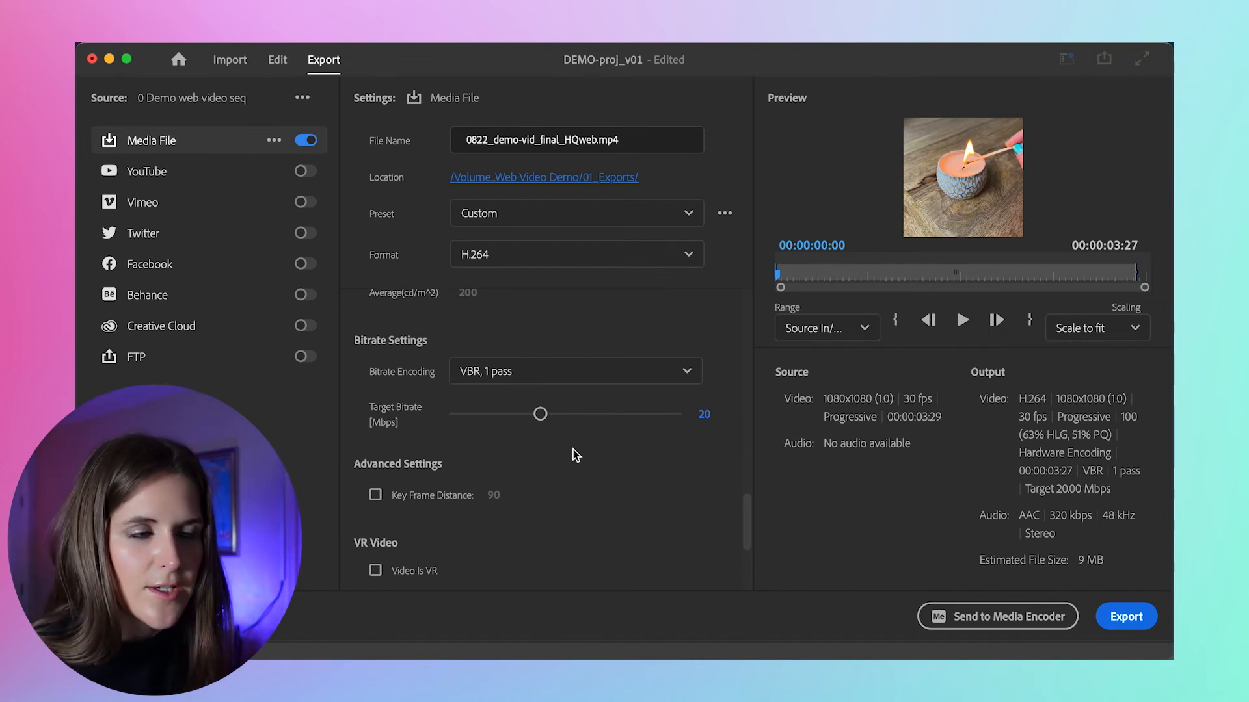
# Expand the audio settings, review the codec, sample rate and channels, and set the audio bitrate to 320 kbps
pyautogui.scroll(-2, 573, 452)
pyautogui.scroll(-5, 574, 446)
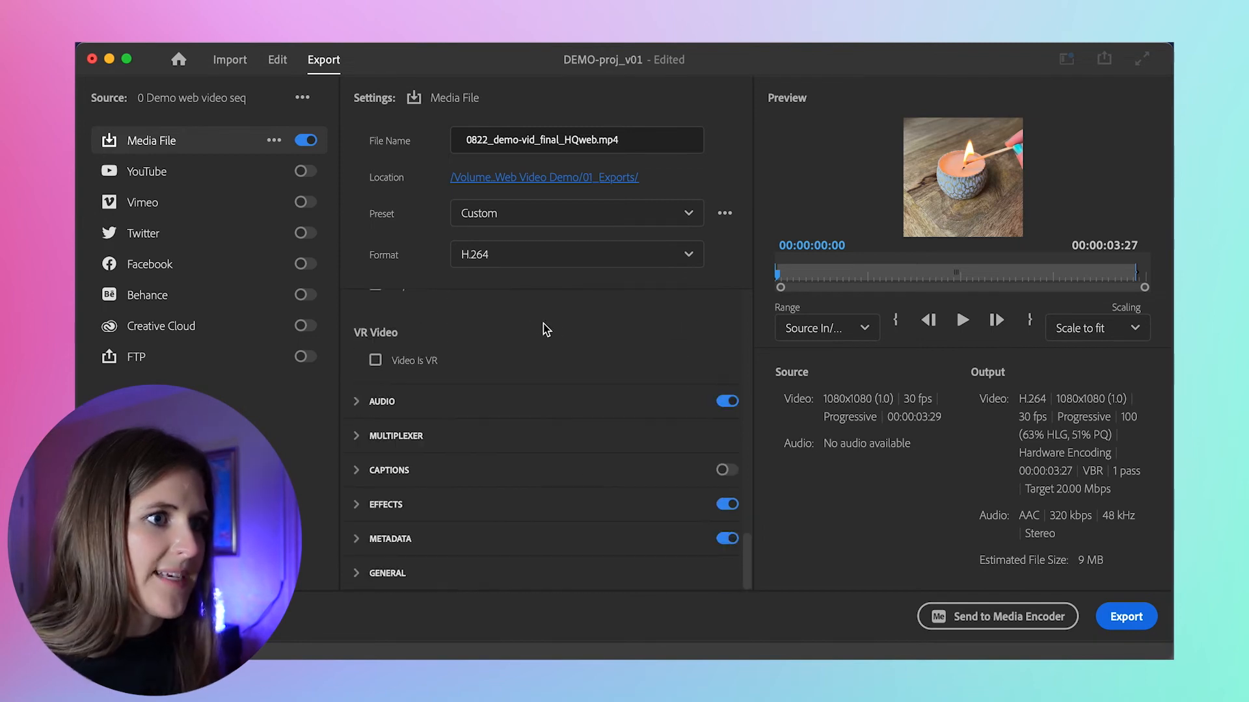
pyautogui.click(397, 400)
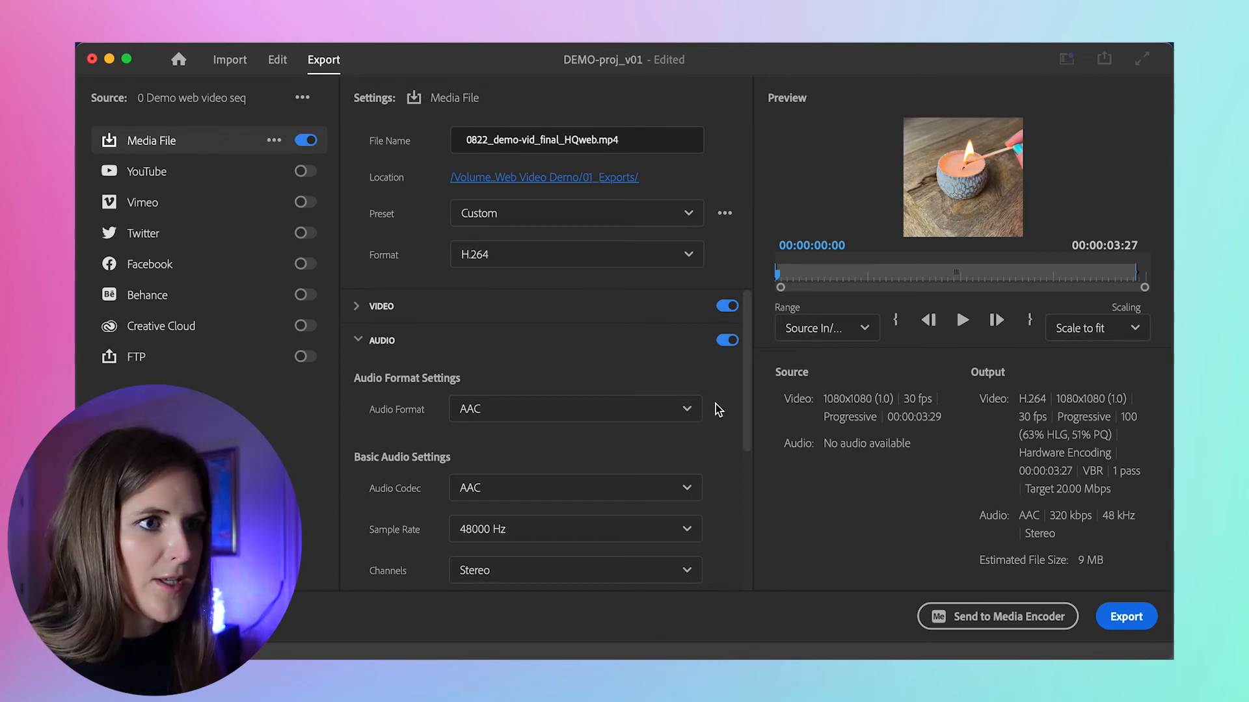
pyautogui.scroll(-3, 716, 410)
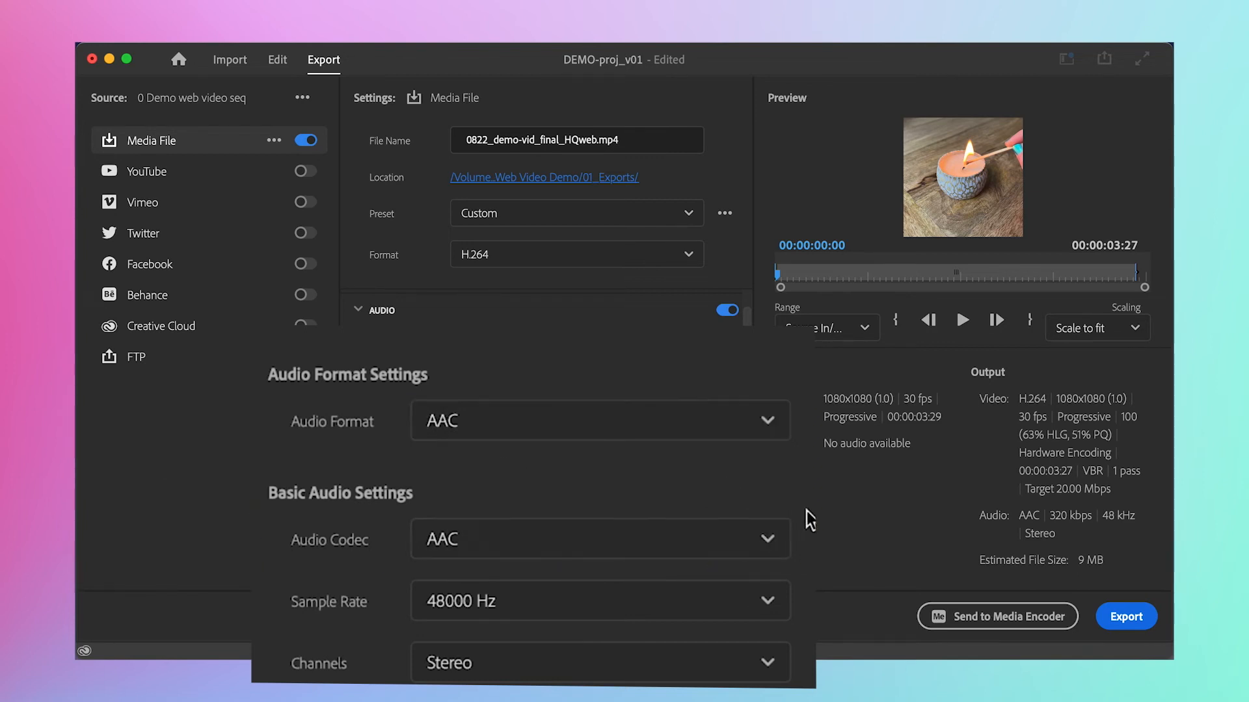
pyautogui.scroll(-2, 806, 510)
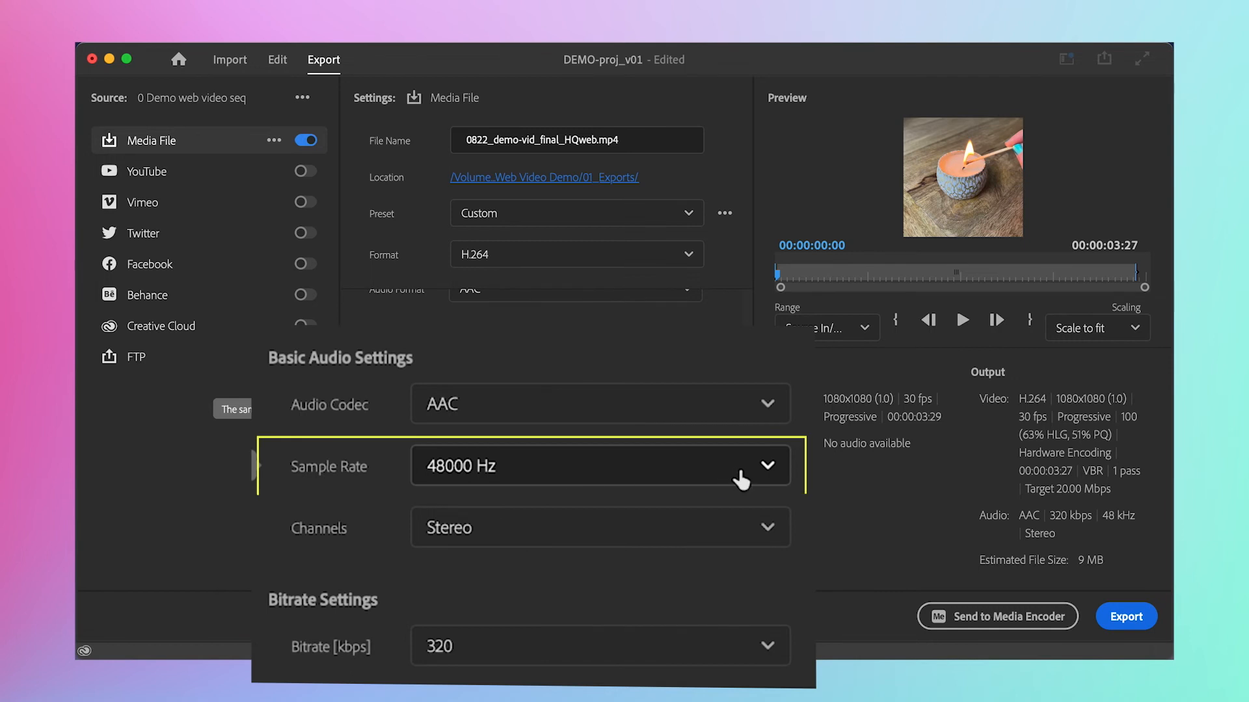
pyautogui.scroll(-3, 810, 514)
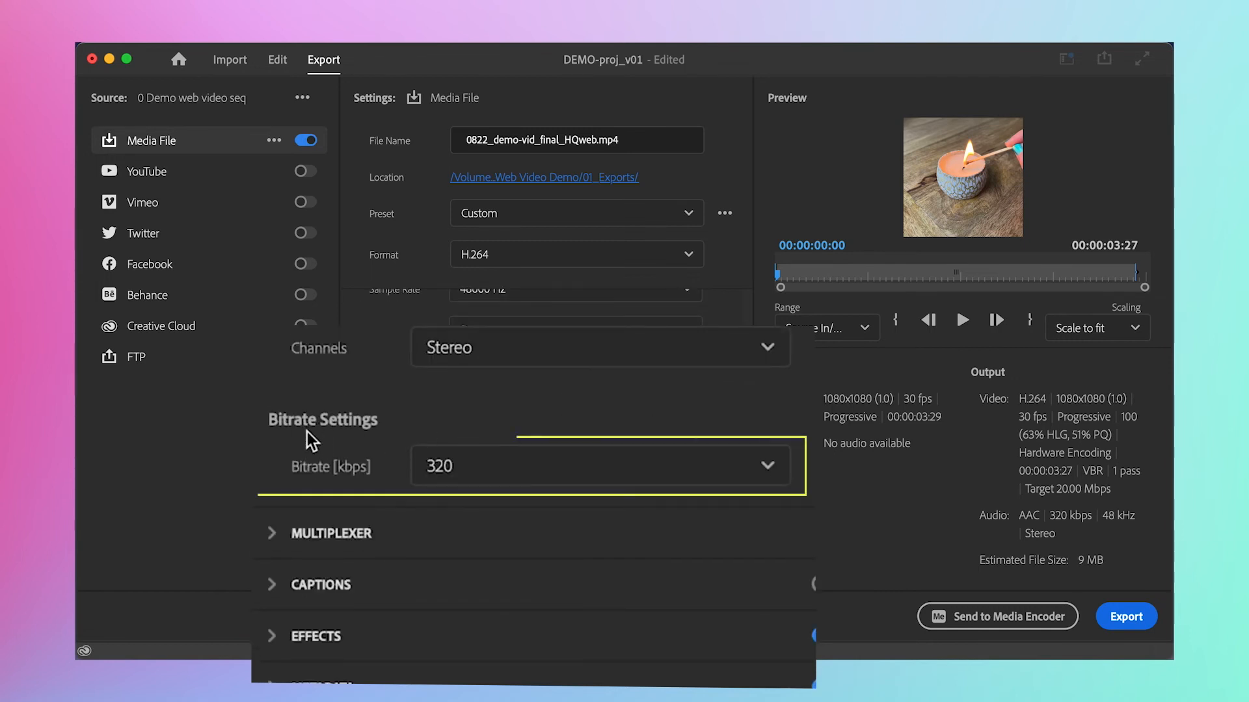
pyautogui.click(768, 466)
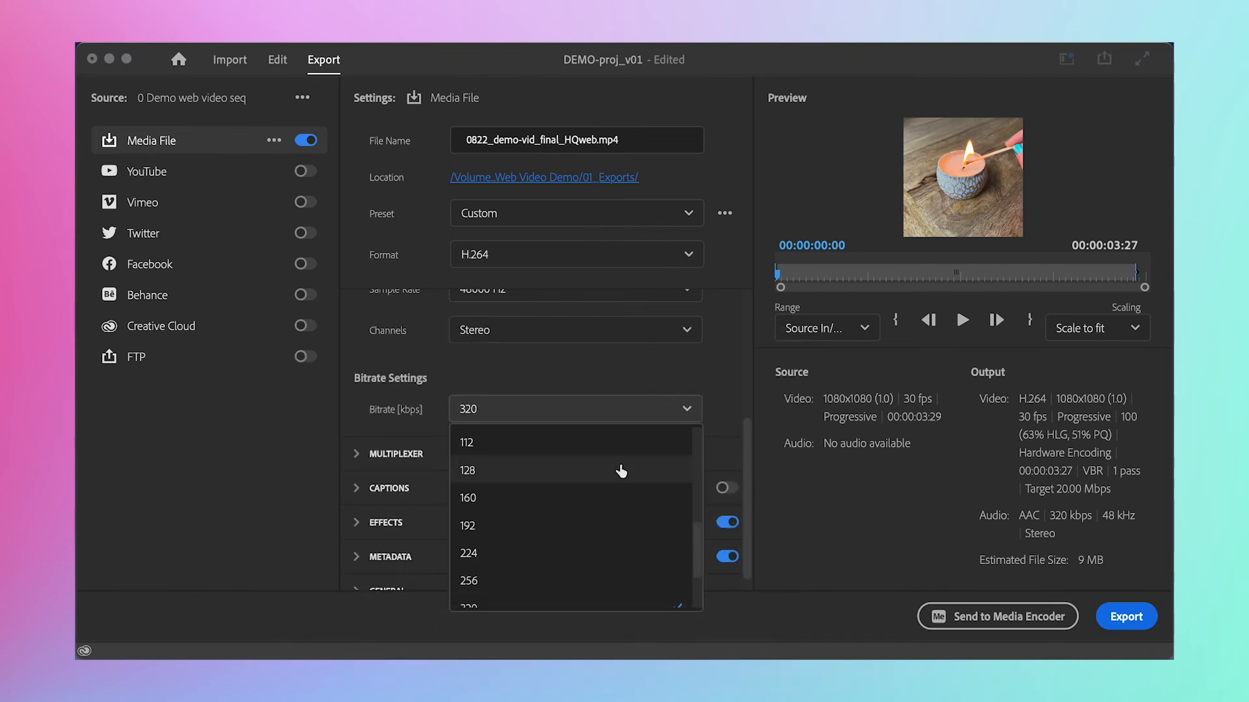
pyautogui.click(635, 598)
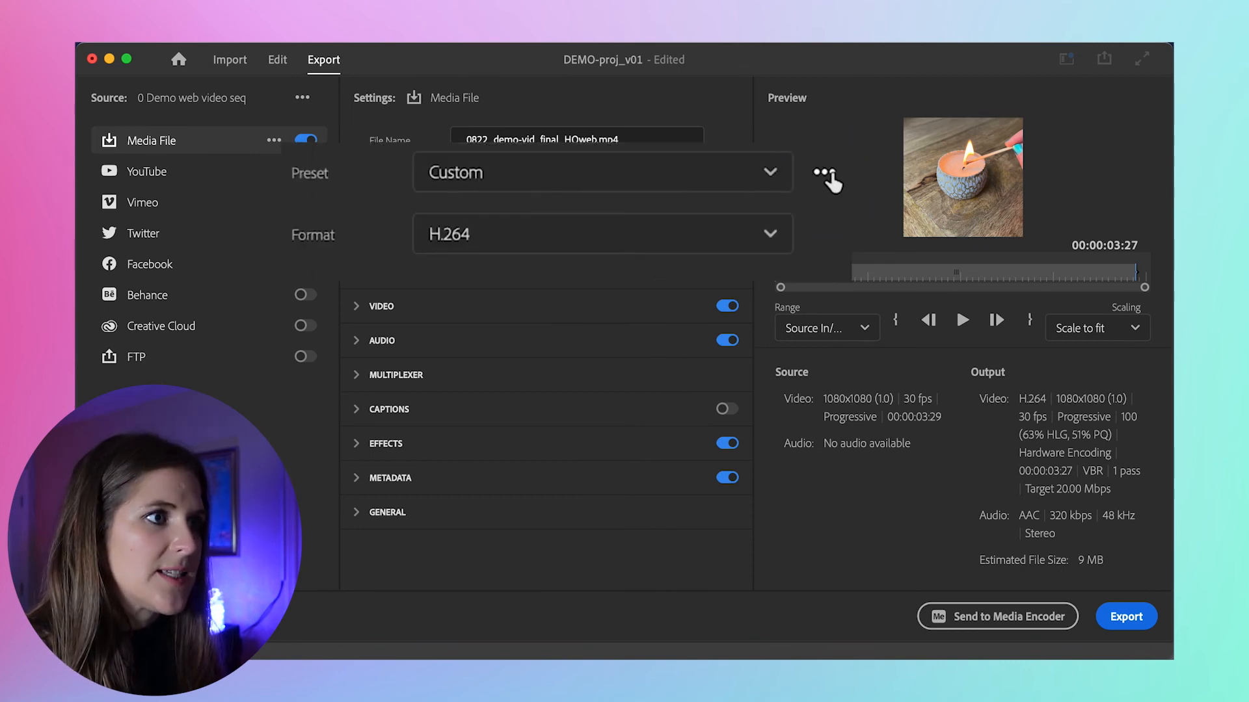
# Save the current export settings as a preset named "VIP 1:1 web" and export the video
pyautogui.click(825, 172)
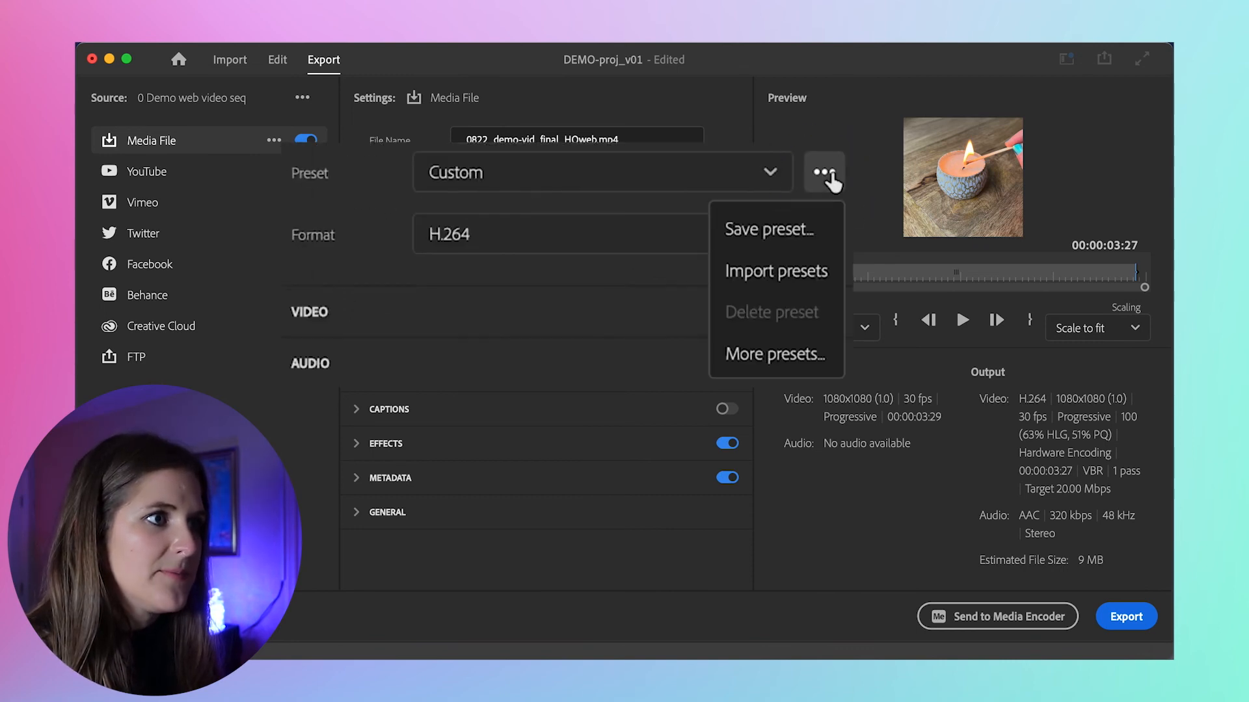
pyautogui.click(813, 239)
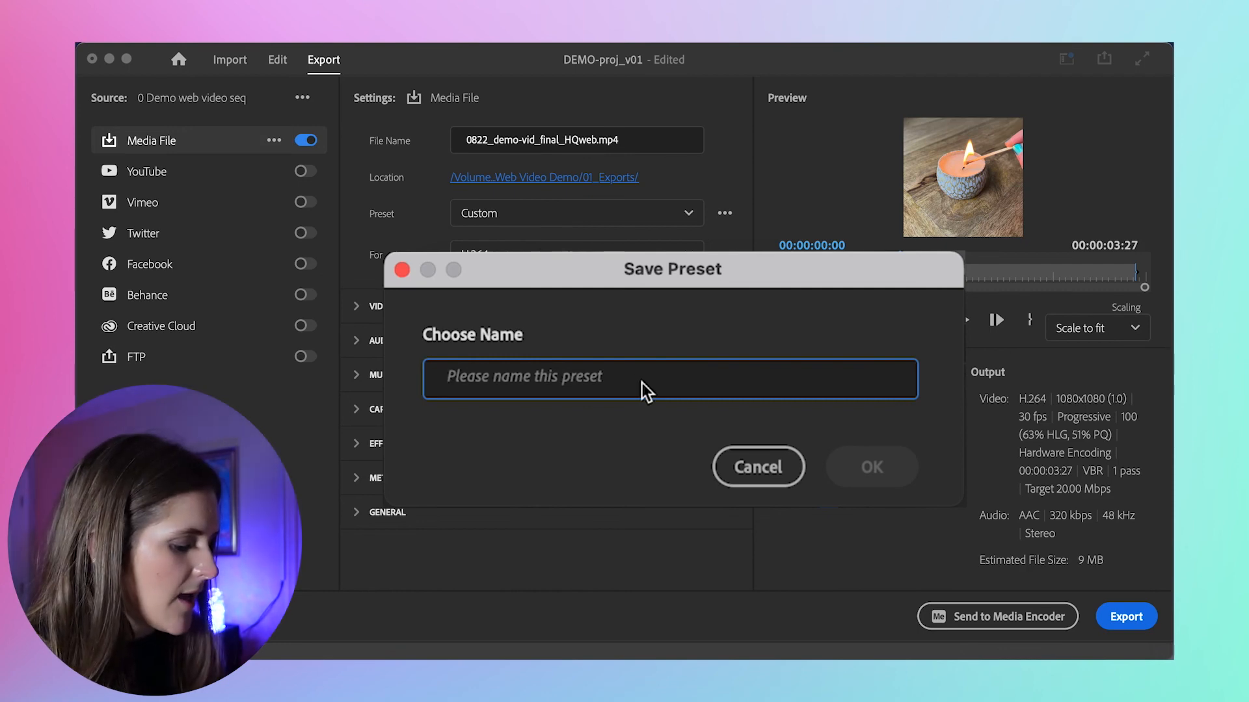
pyautogui.write('VIP')
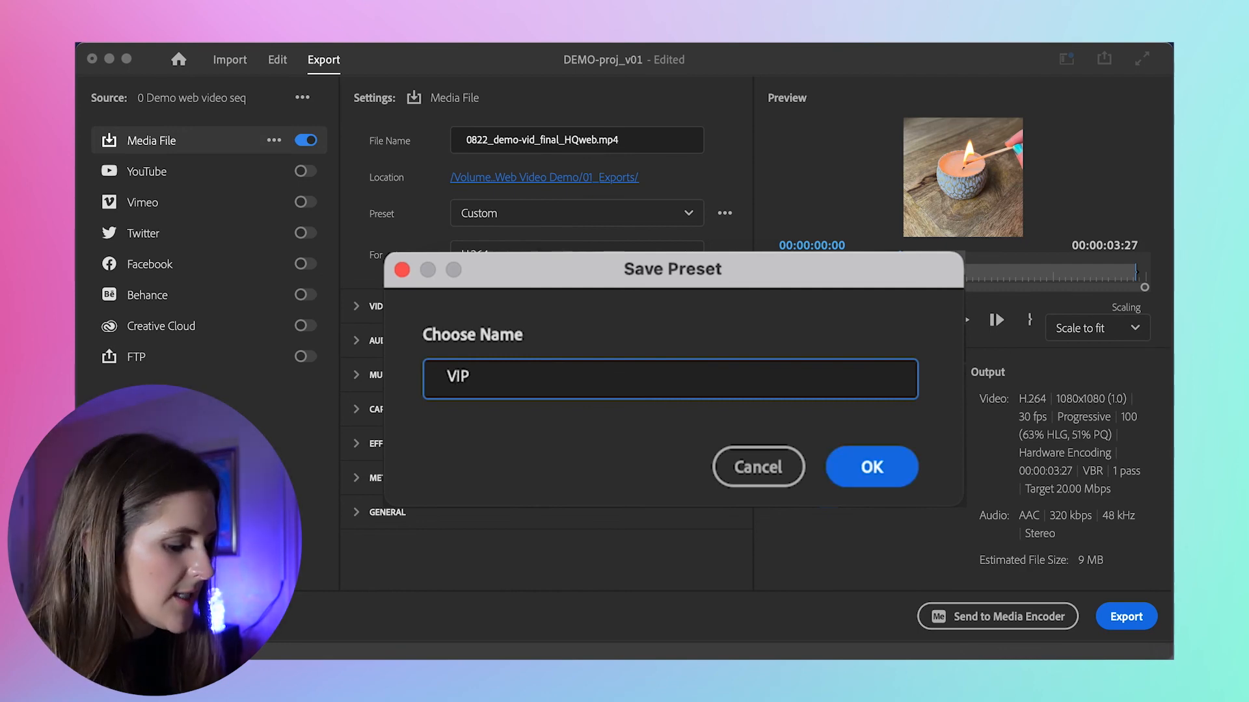
pyautogui.write(' 1:1')
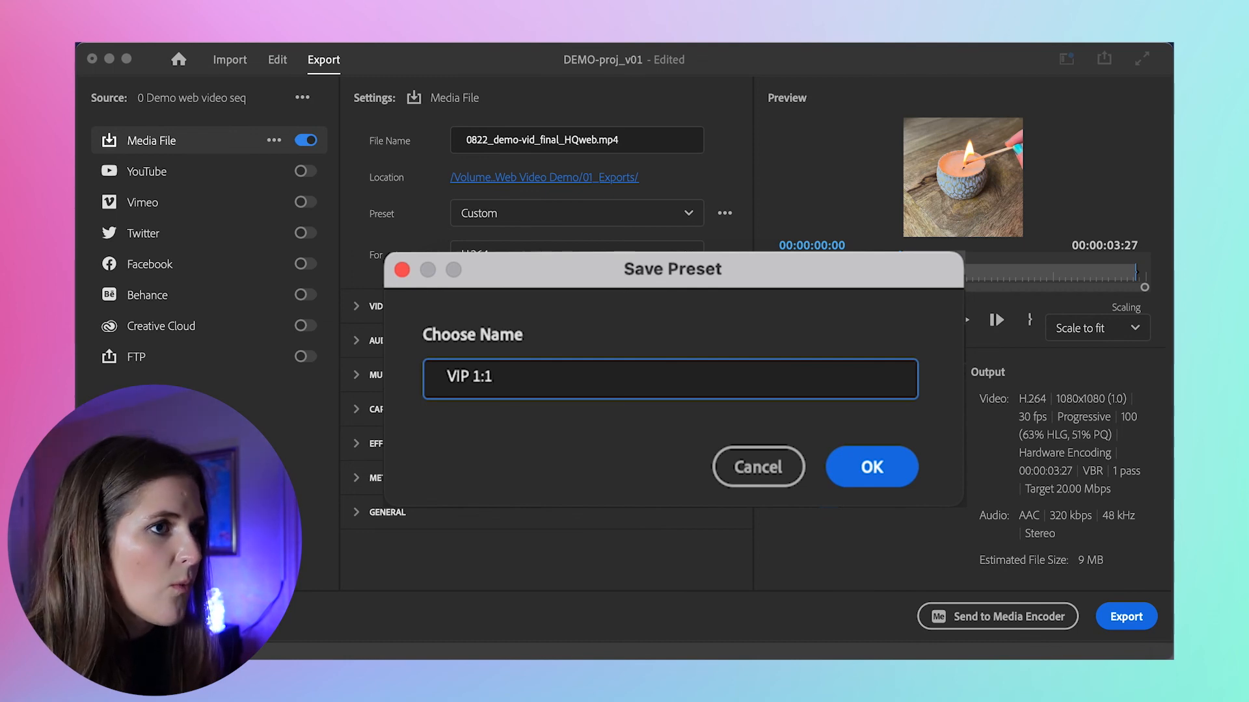
pyautogui.write(' web')
pyautogui.click(891, 464)
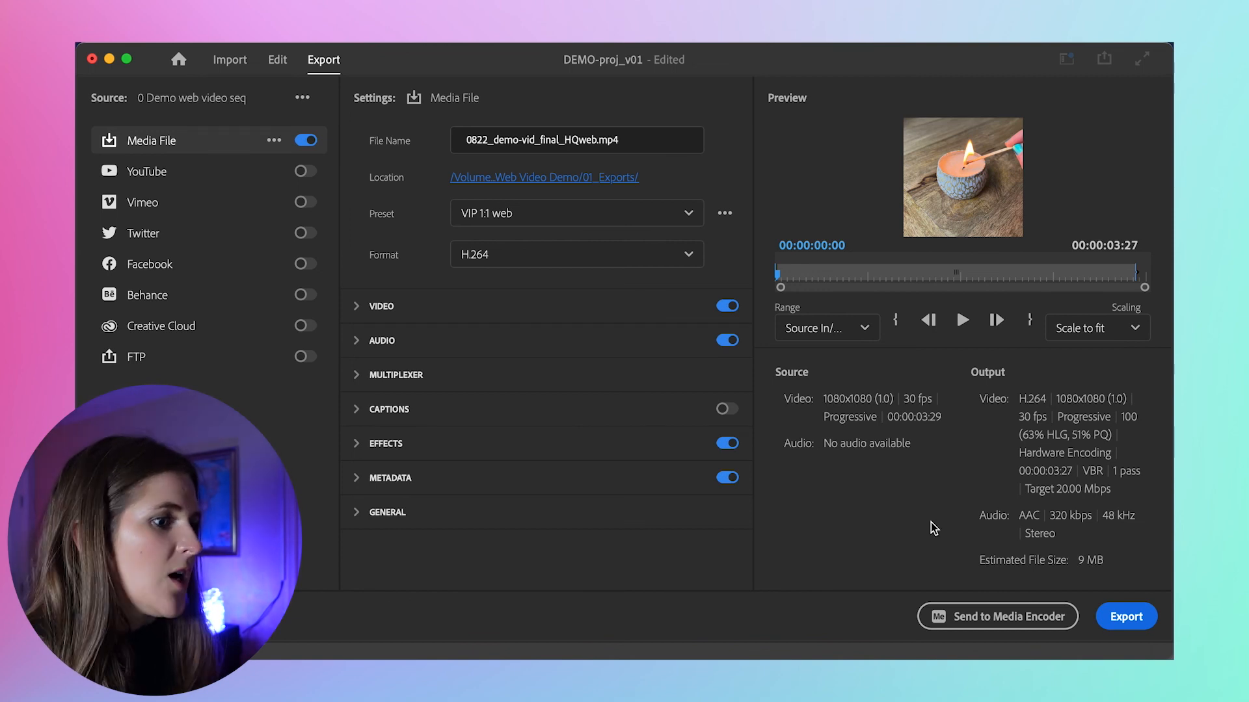
pyautogui.click(1126, 616)
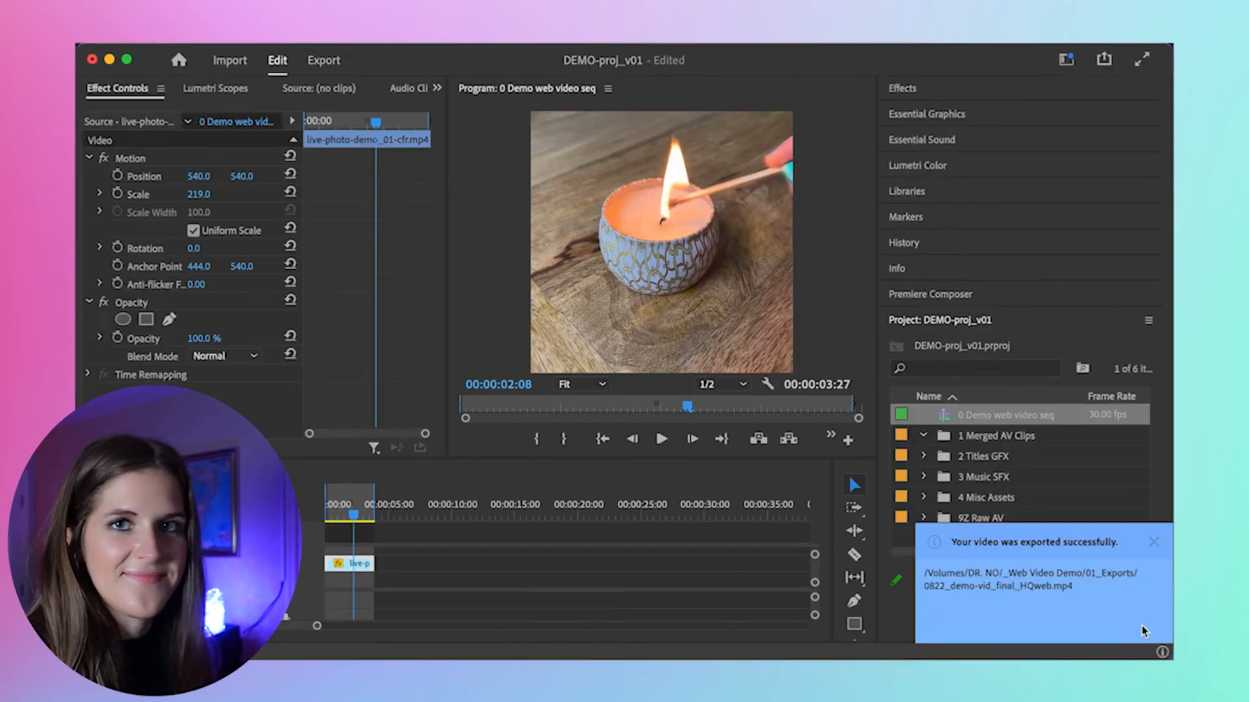